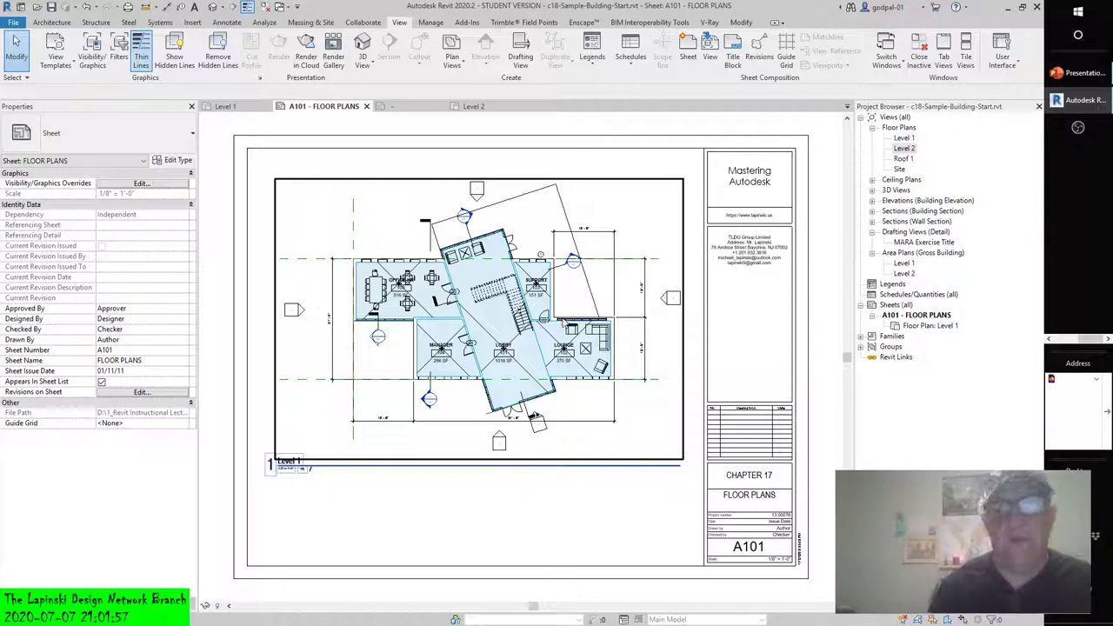
# Switch from the A101 floor plans sheet to the Level 2 floor plan, showing the whole building
pyautogui.click(51, 22)
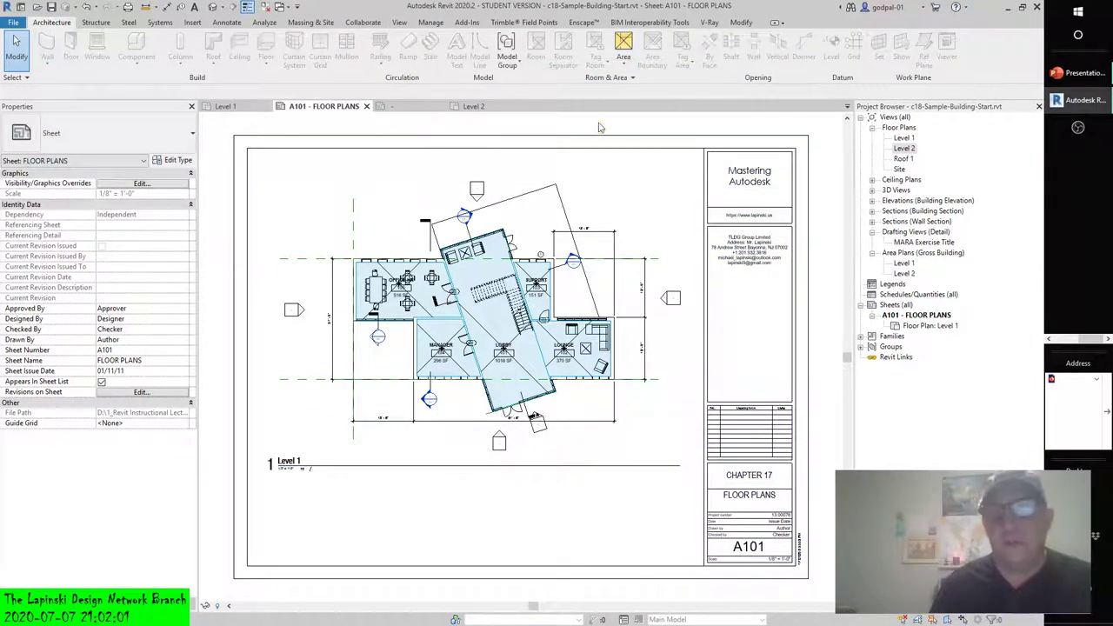
pyautogui.click(233, 106)
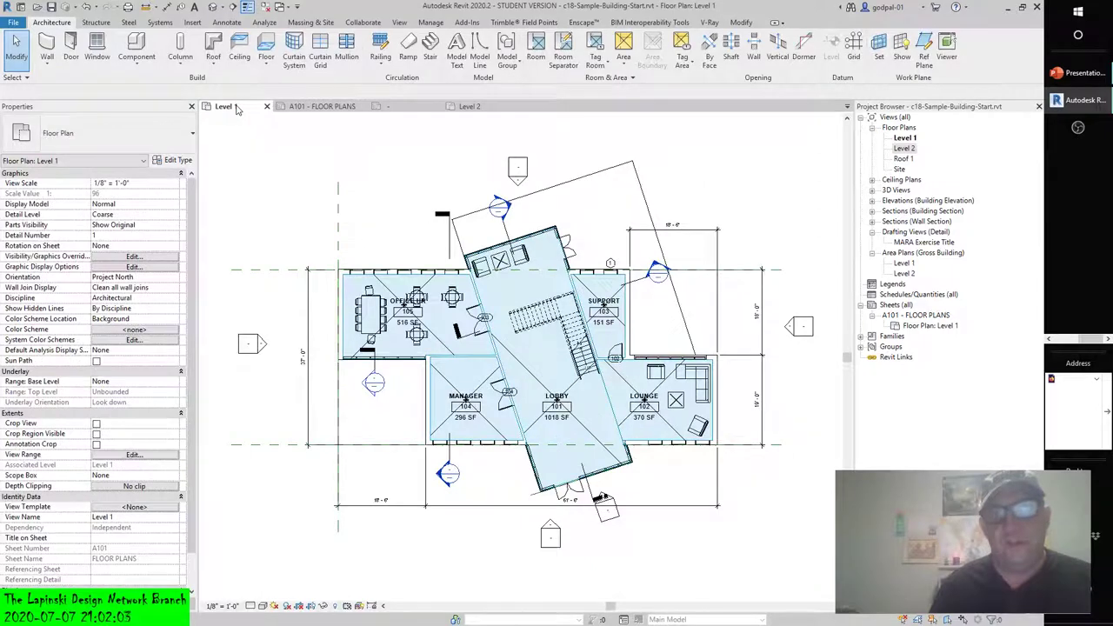
pyautogui.click(468, 106)
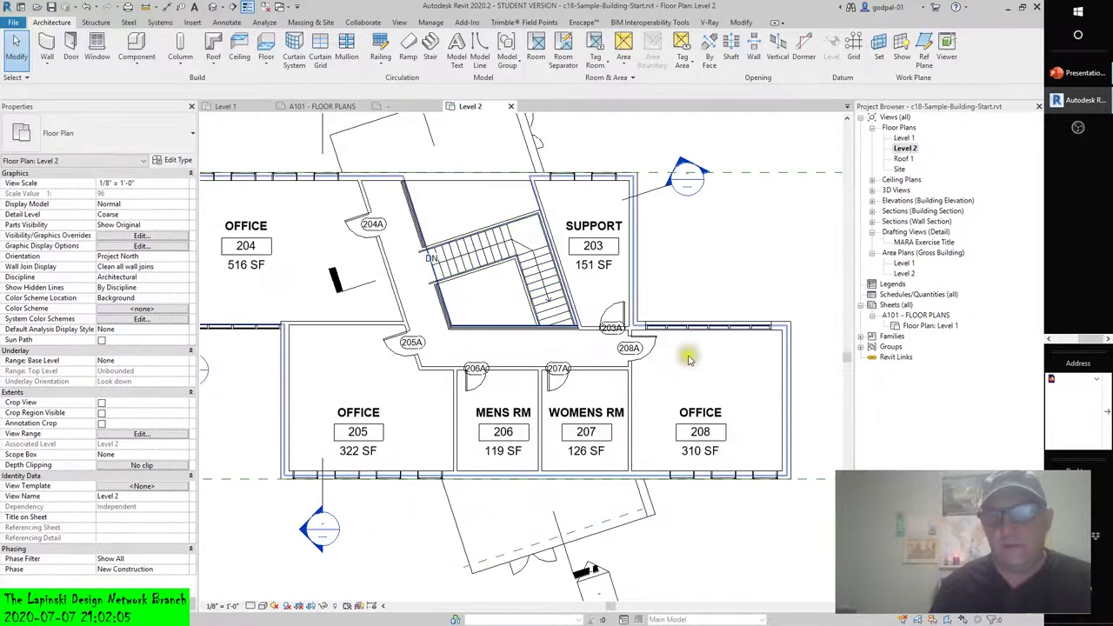
pyautogui.scroll(-3, 593, 483)
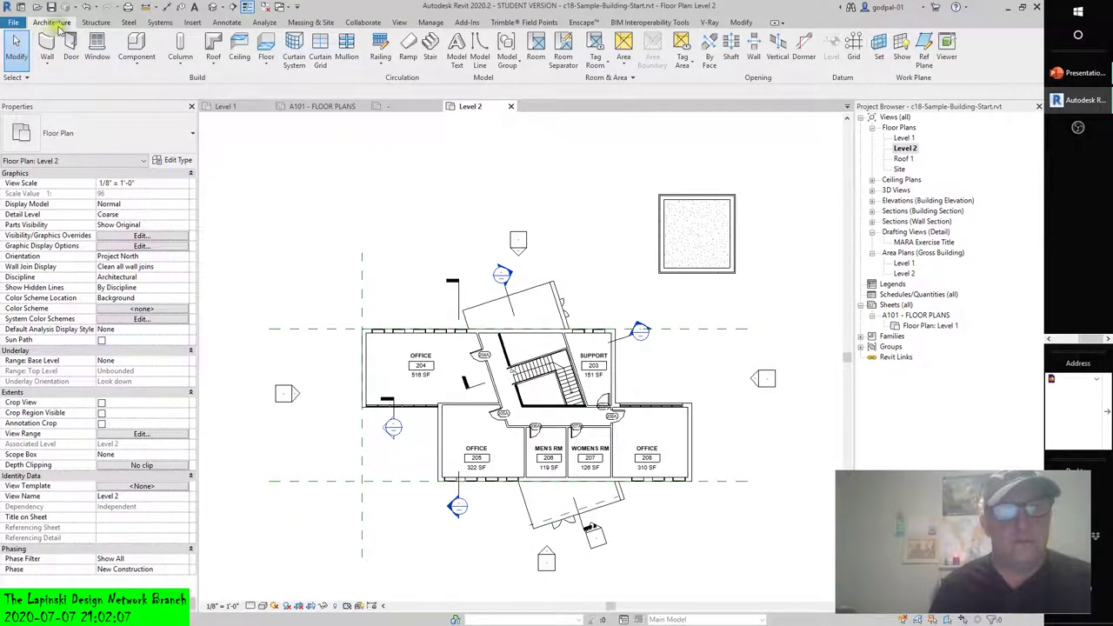
pyautogui.click(636, 79)
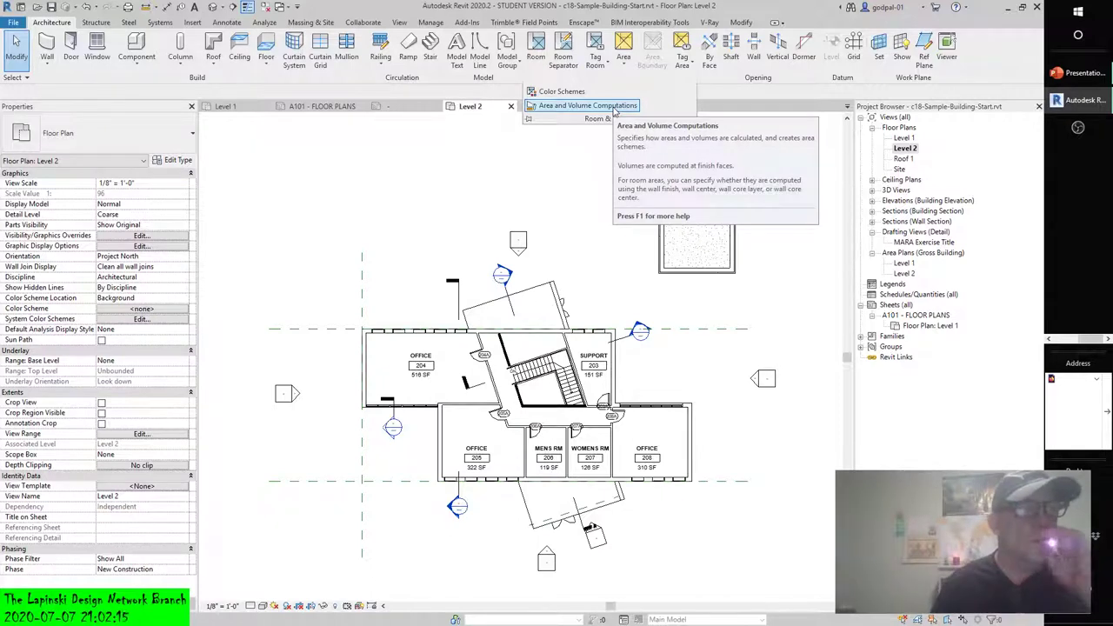
pyautogui.click(614, 107)
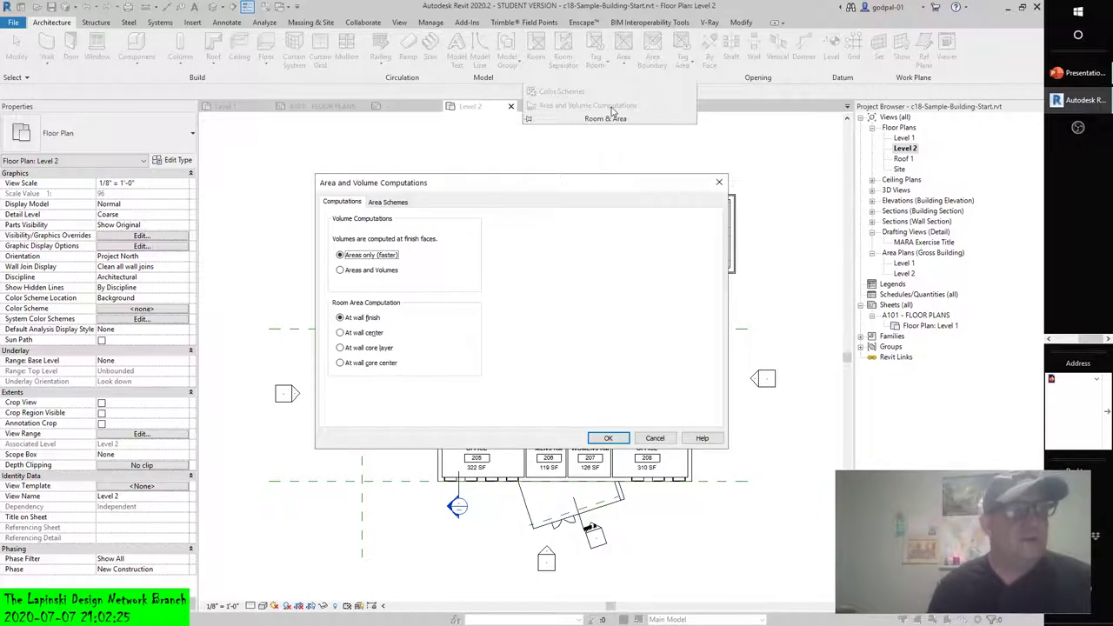
pyautogui.click(389, 202)
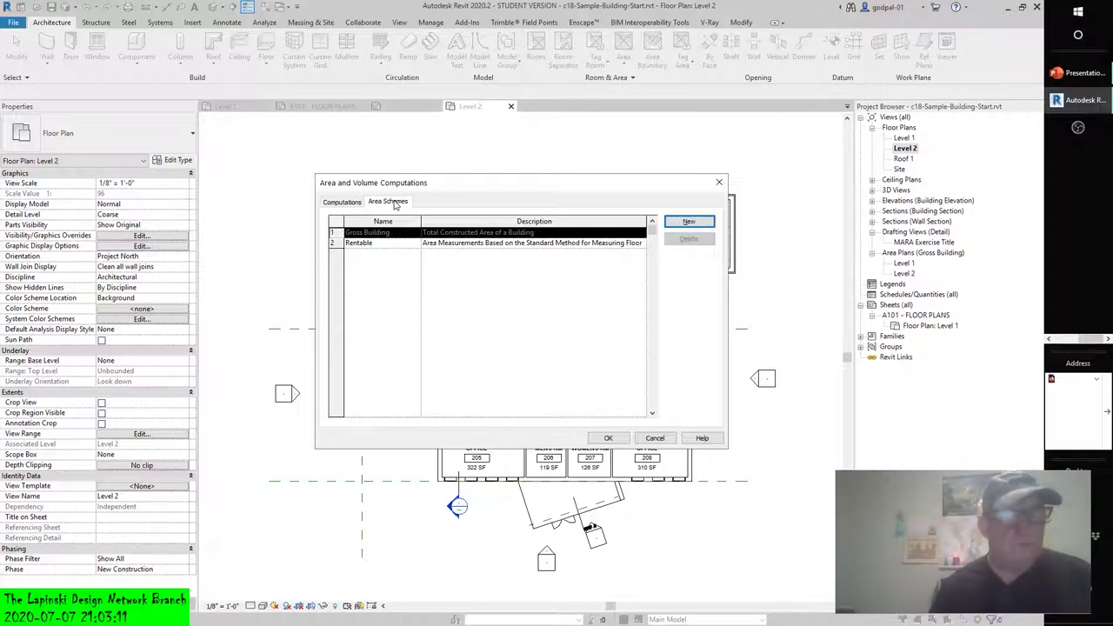
pyautogui.click(687, 223)
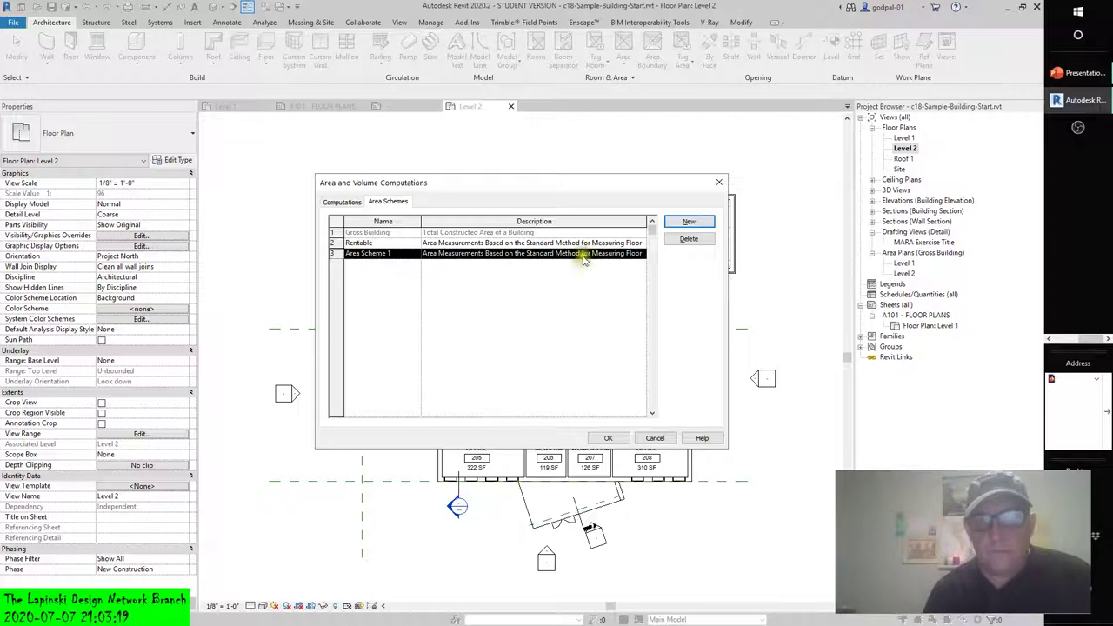
pyautogui.click(655, 438)
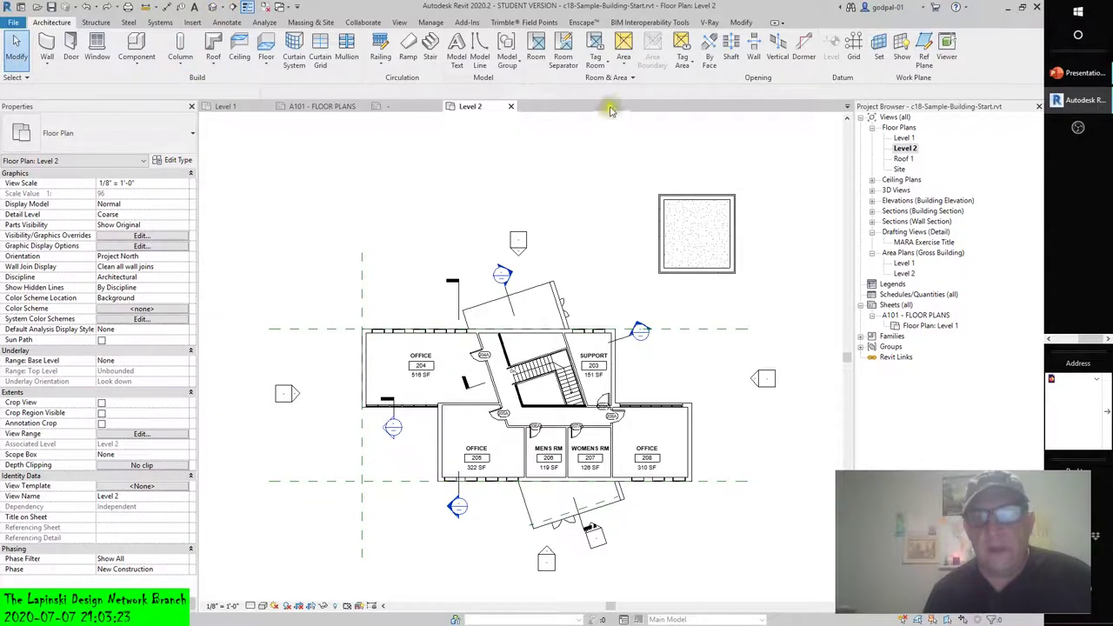
# Create a new area scheme named Usable Area in Area and Volume Computations and dismiss the save reminder
pyautogui.click(633, 78)
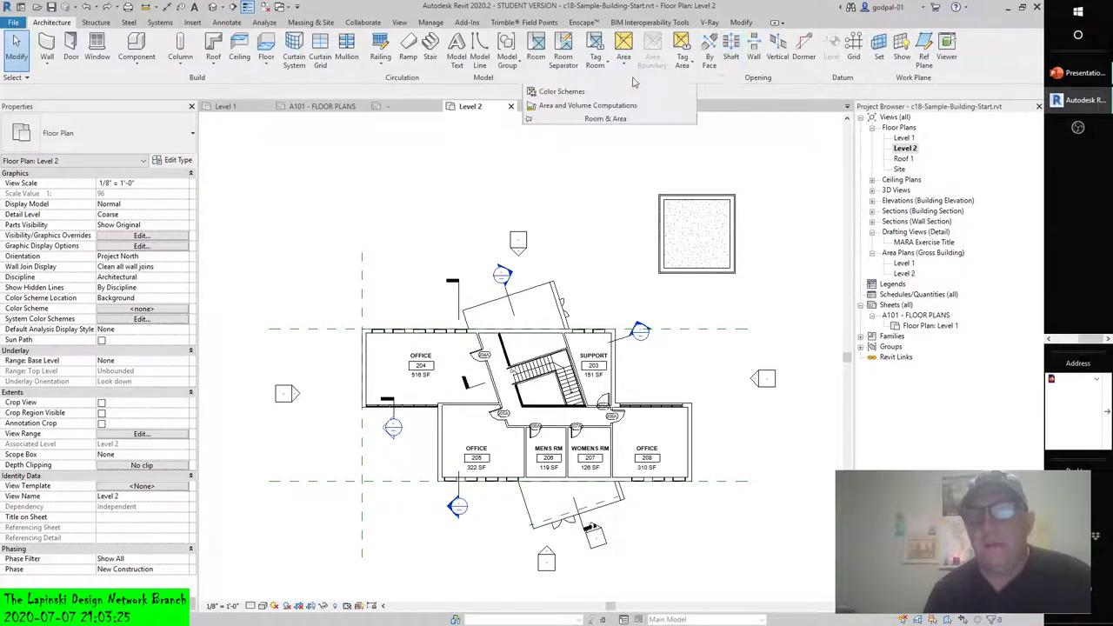
pyautogui.click(579, 106)
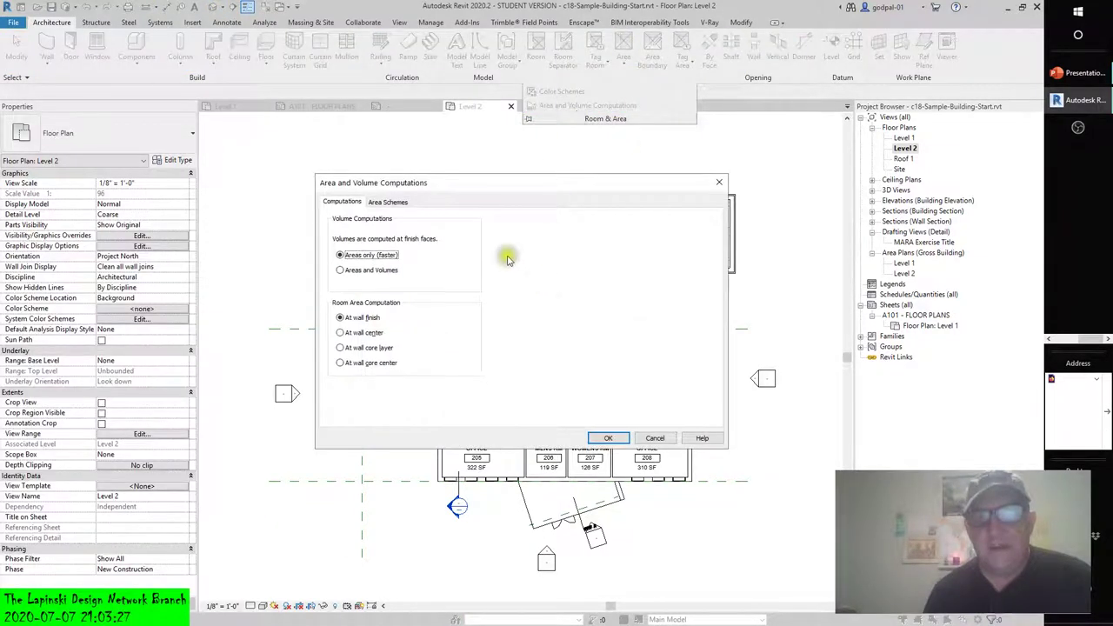
pyautogui.click(388, 202)
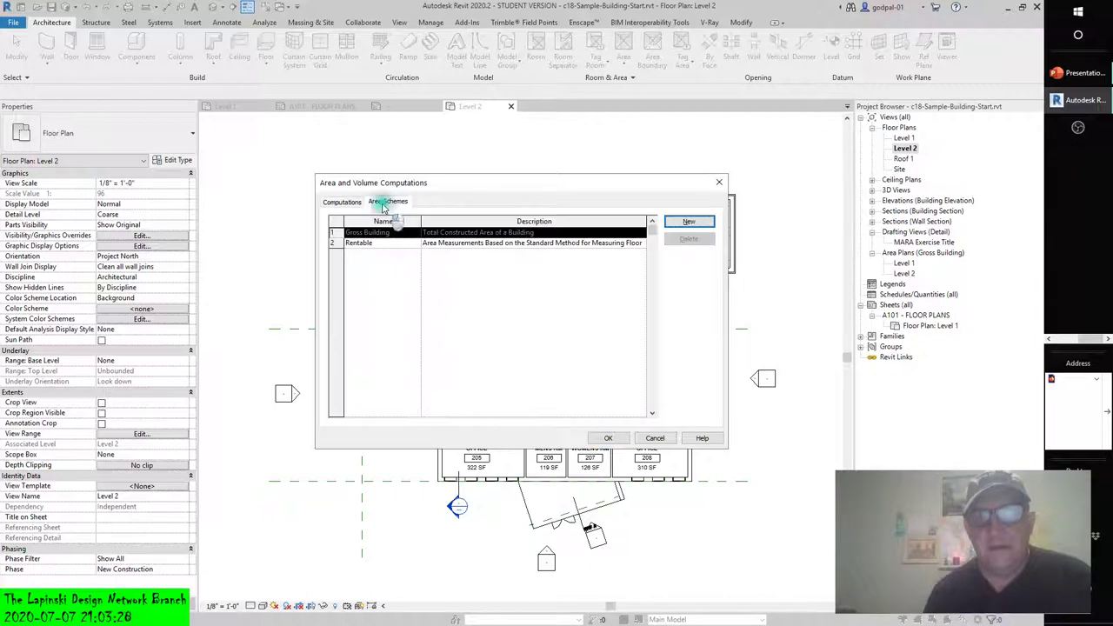
pyautogui.click(688, 221)
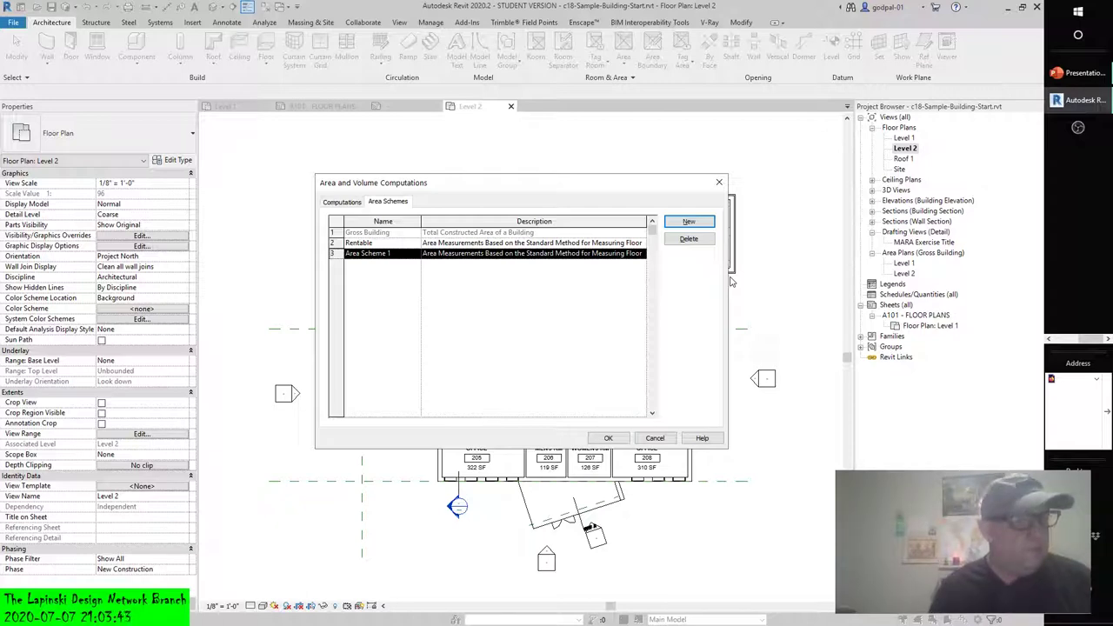
pyautogui.click(413, 254)
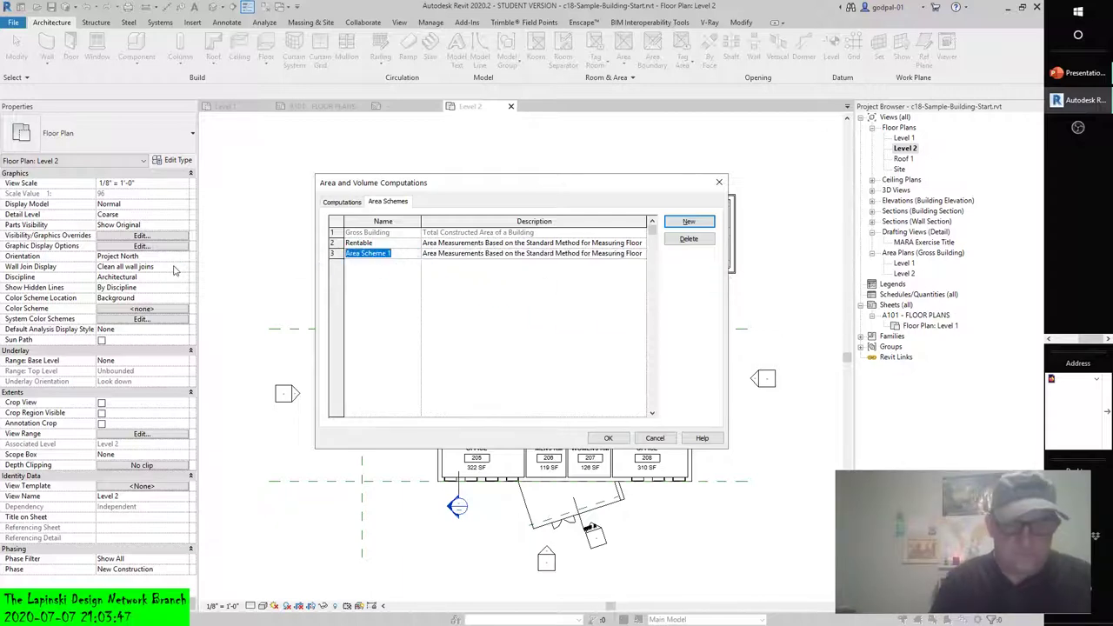
pyautogui.write('Usab')
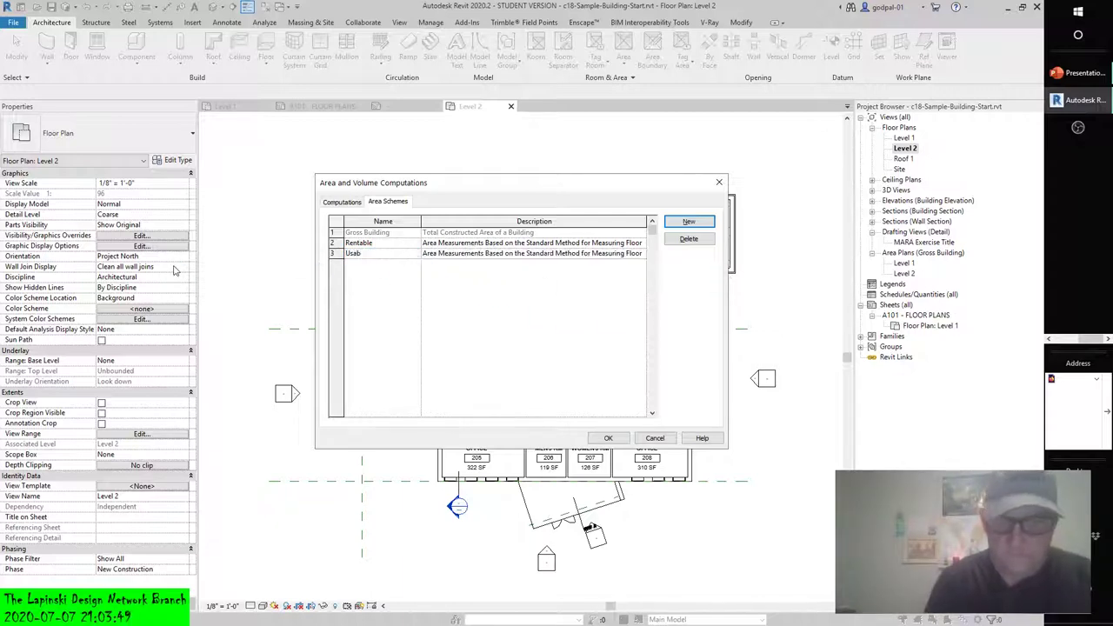
pyautogui.write('le Area')
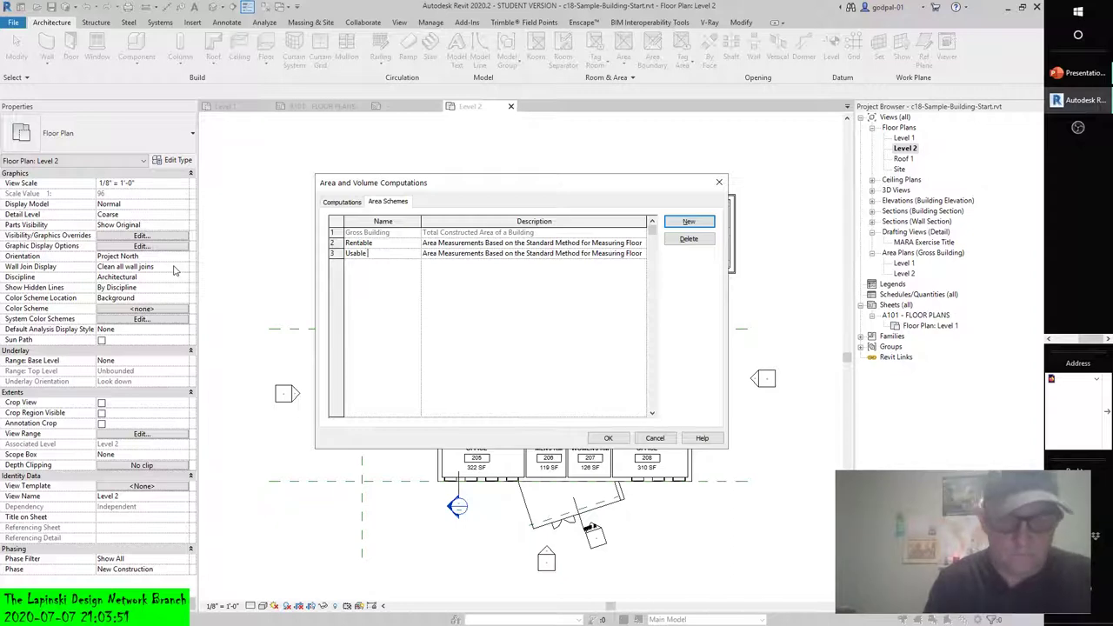
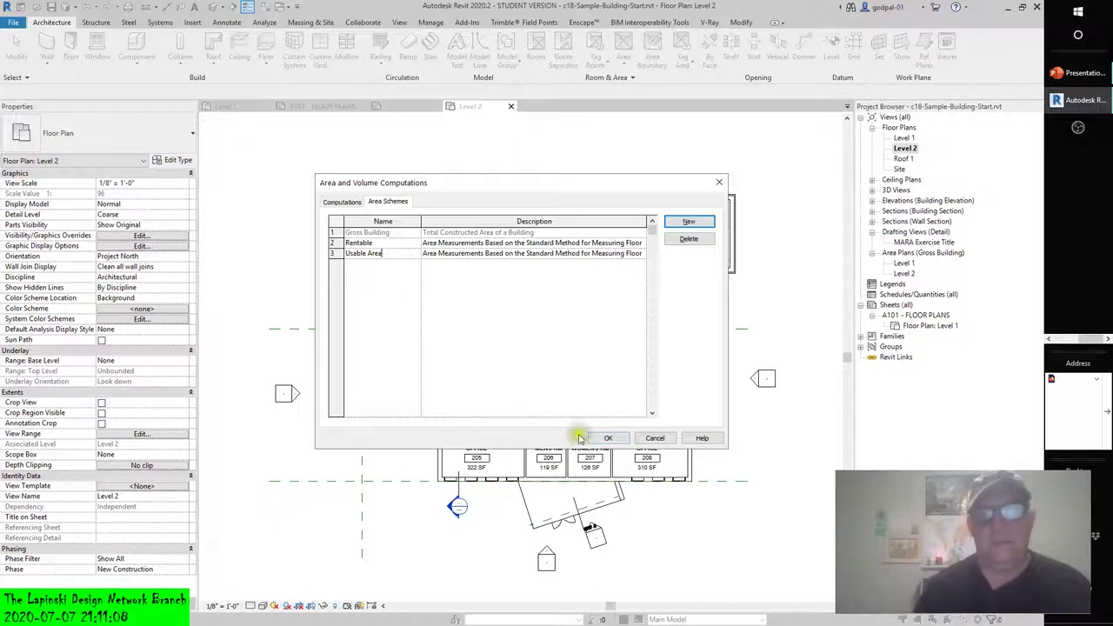
pyautogui.click(619, 438)
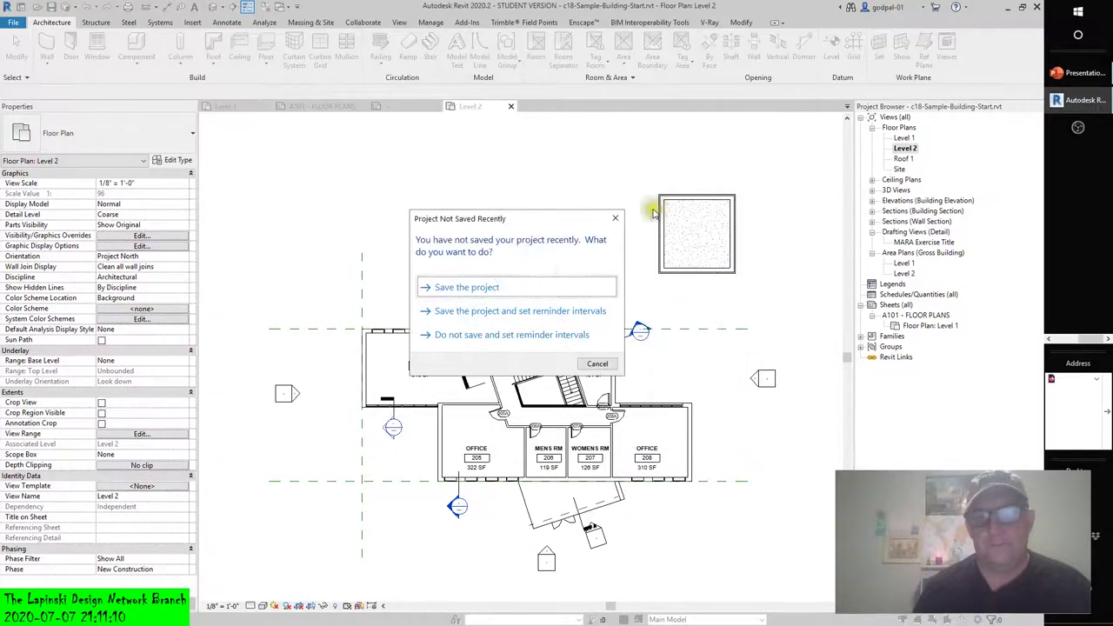
pyautogui.click(596, 363)
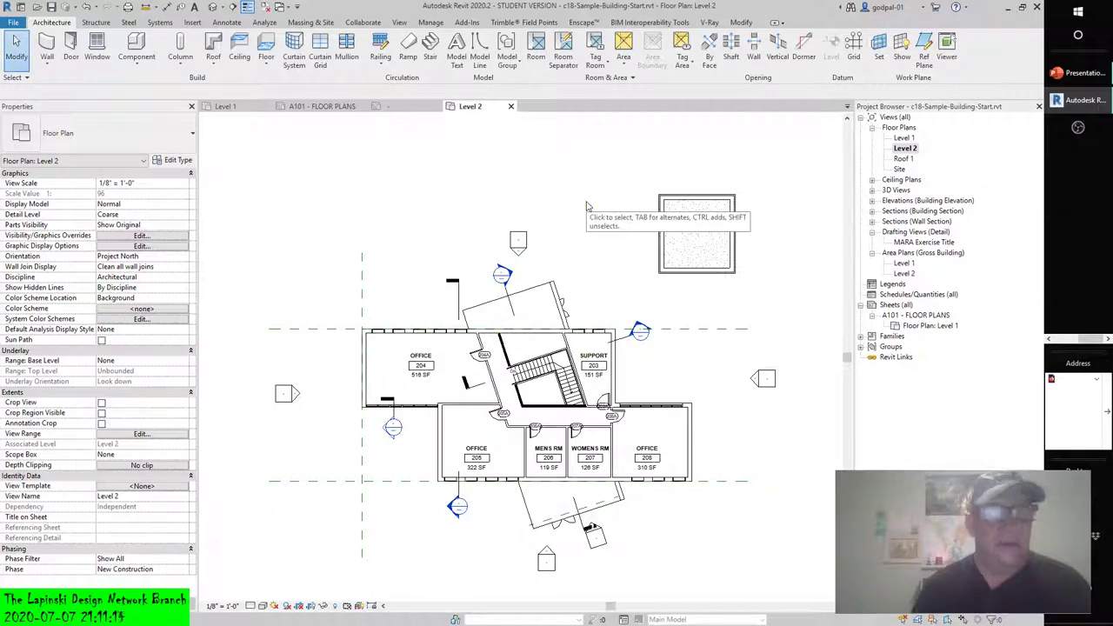
pyautogui.click(624, 66)
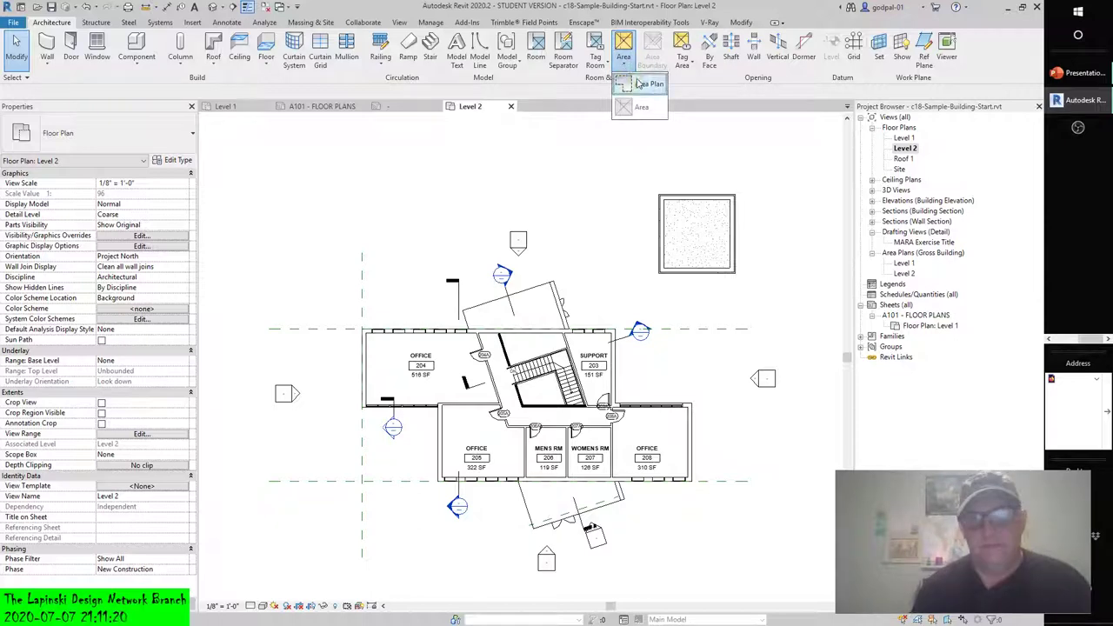
pyautogui.click(648, 83)
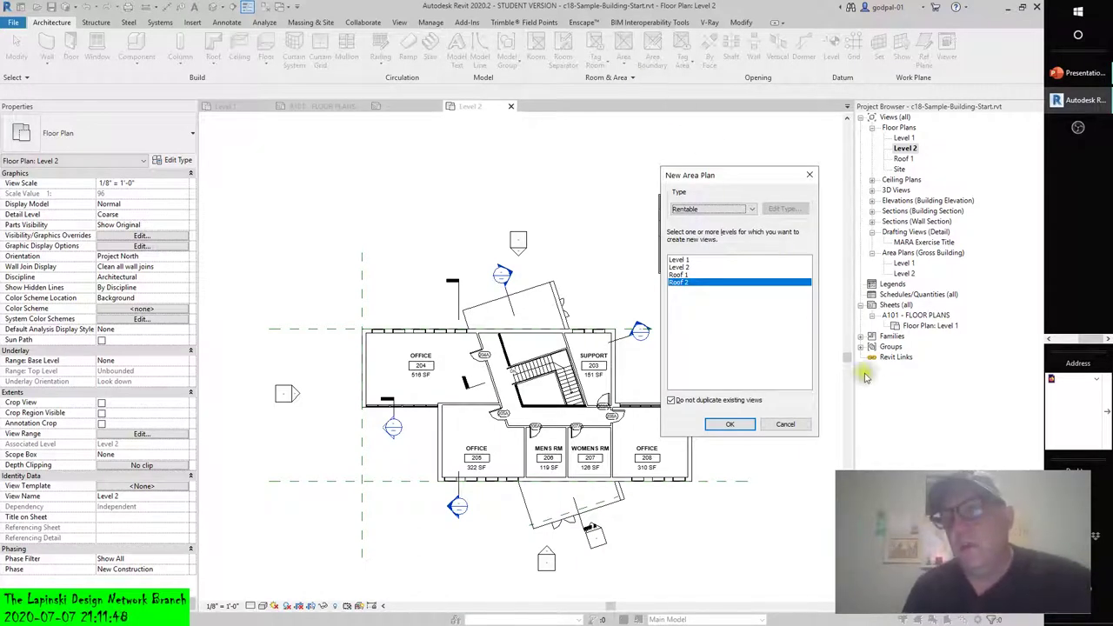
pyautogui.click(785, 424)
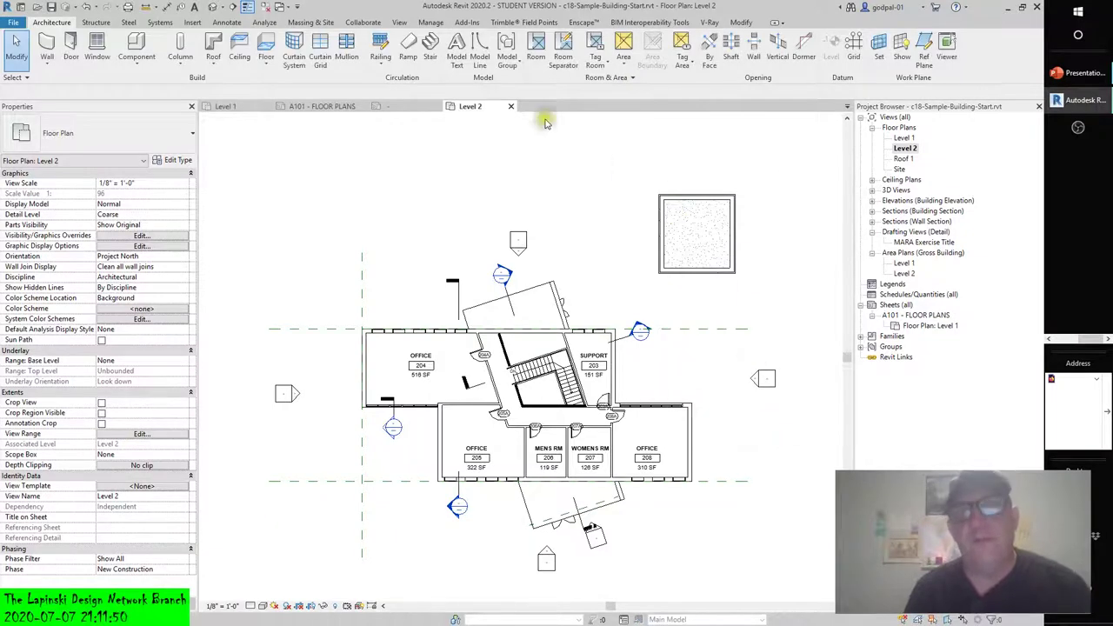
pyautogui.click(398, 23)
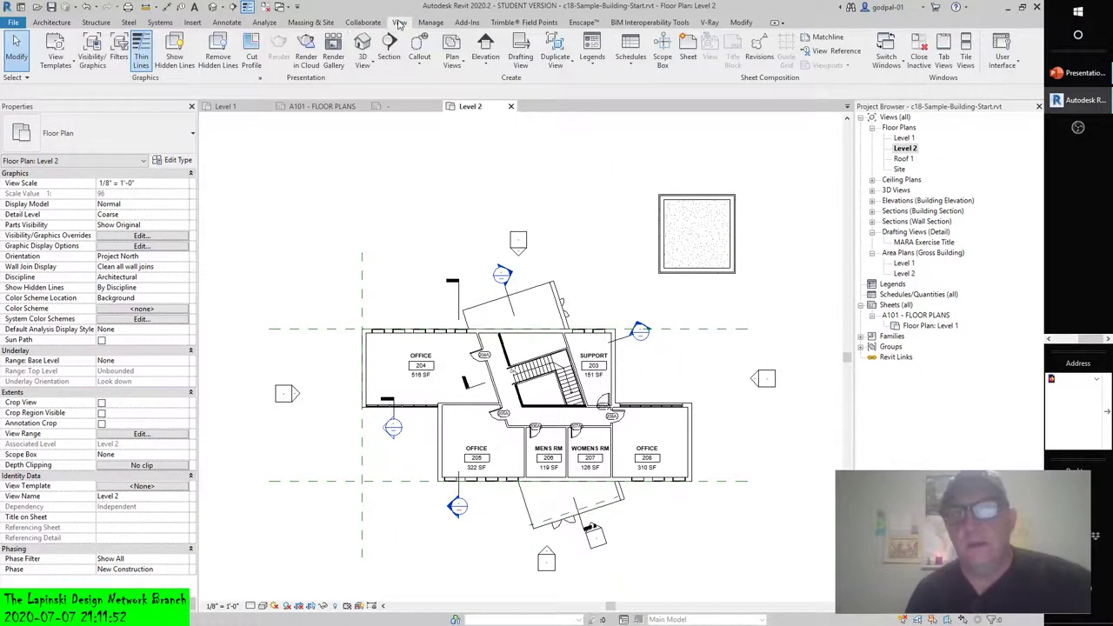
pyautogui.click(459, 75)
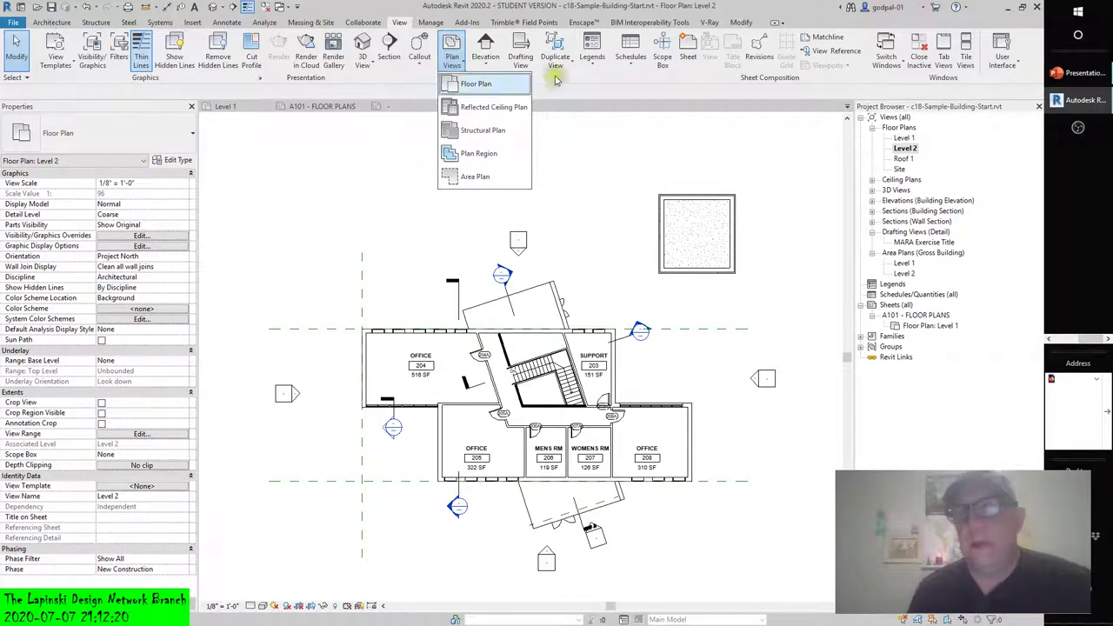
pyautogui.click(661, 55)
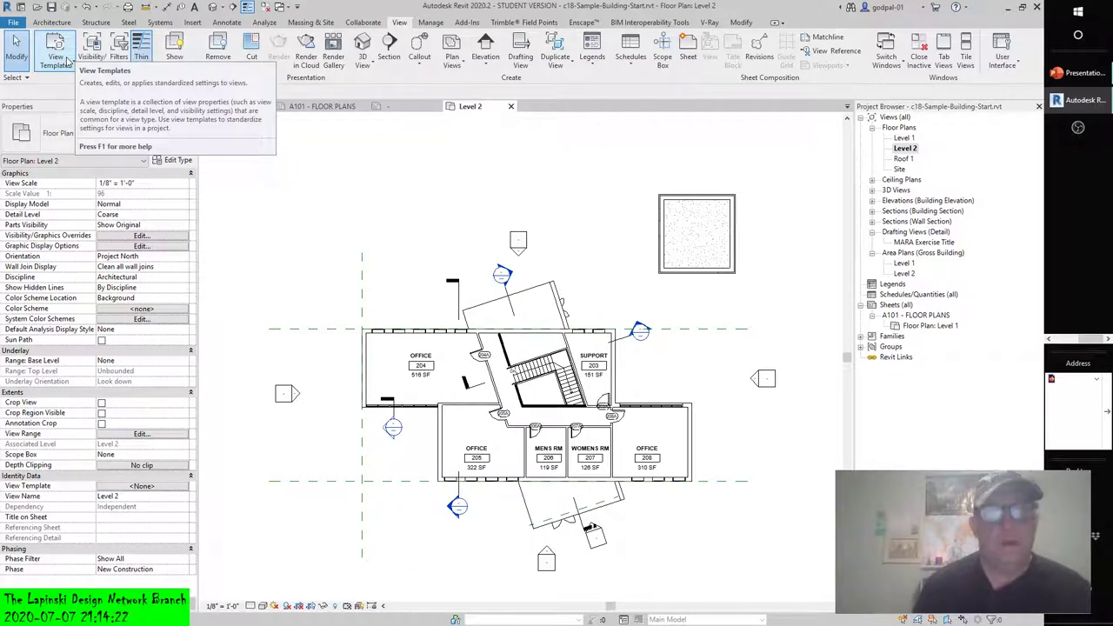
# Start a new area plan and set its type to Usable Area
pyautogui.click(53, 22)
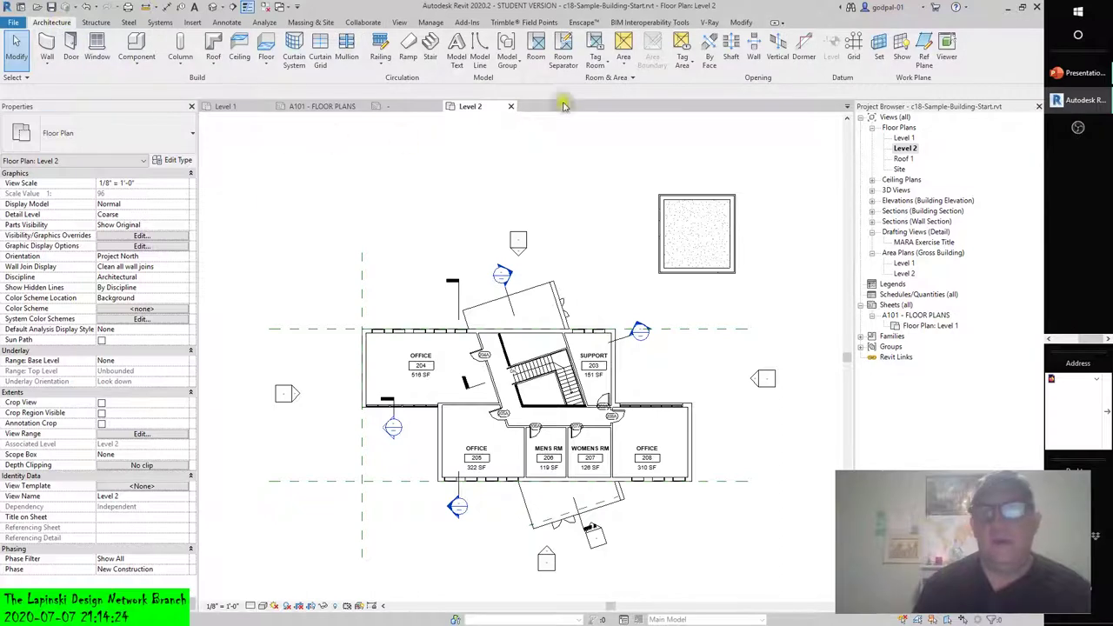
pyautogui.click(626, 63)
pyautogui.click(639, 81)
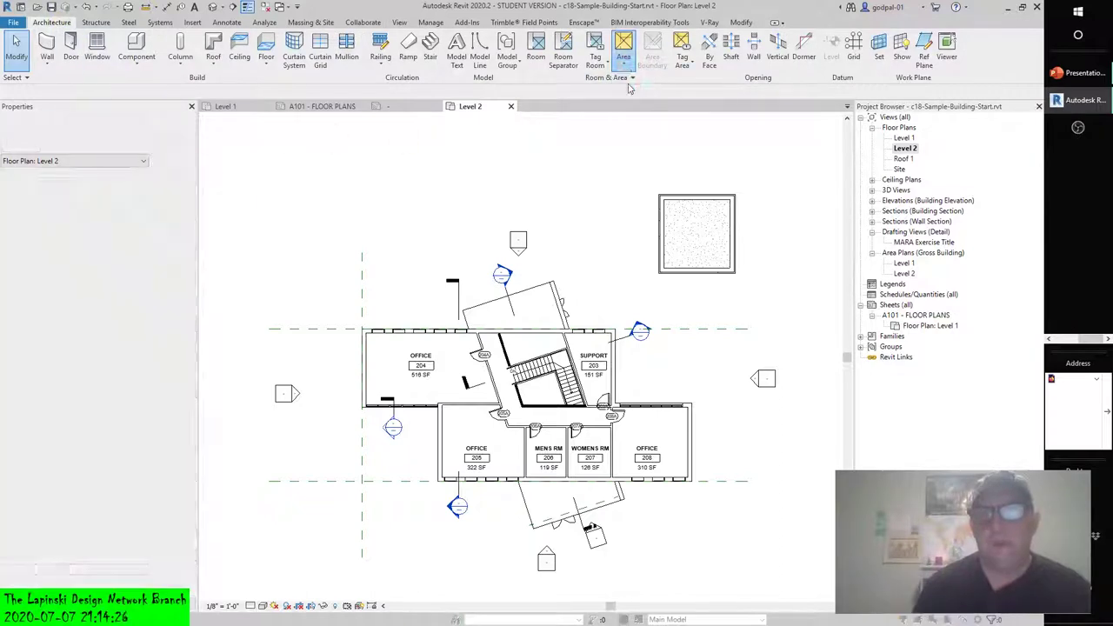
pyautogui.moveTo(686, 178); pyautogui.dragTo(258, 140)
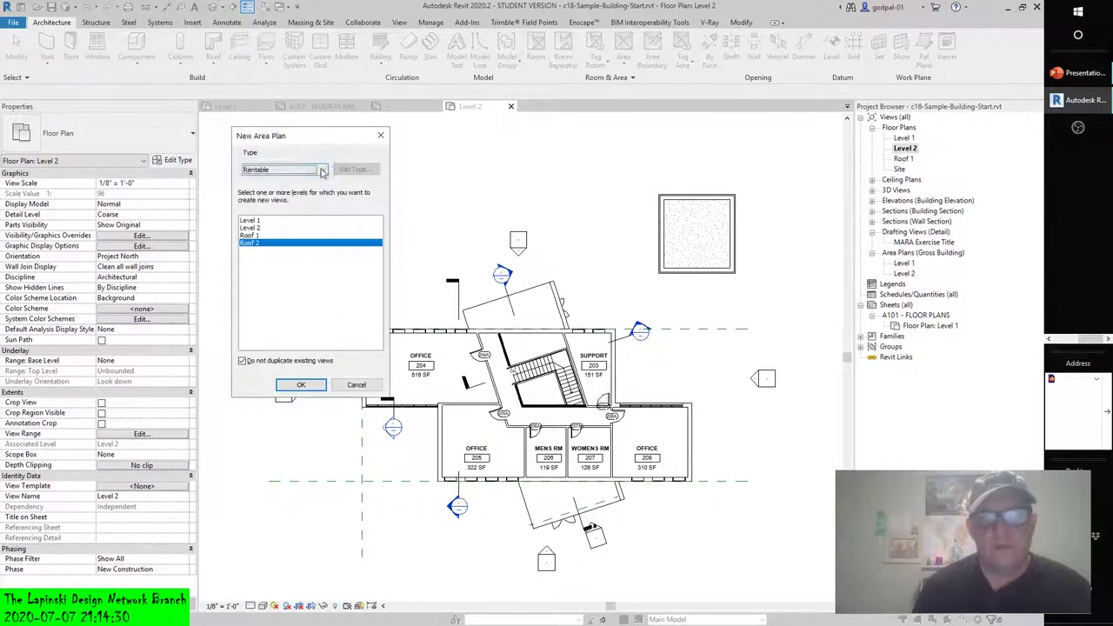
pyautogui.click(322, 171)
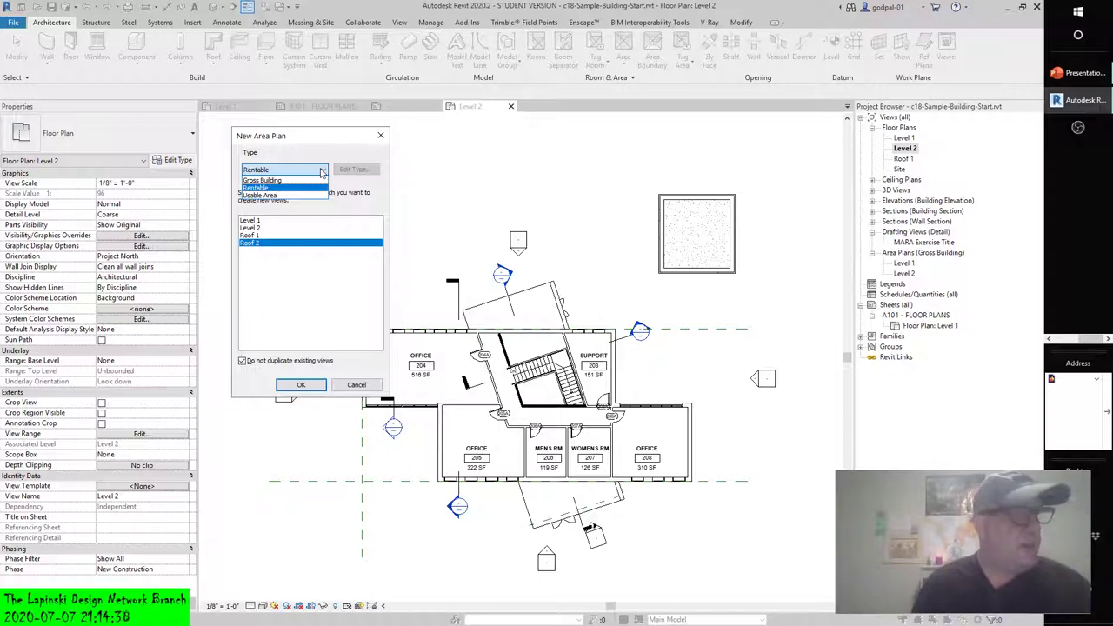
pyautogui.click(272, 194)
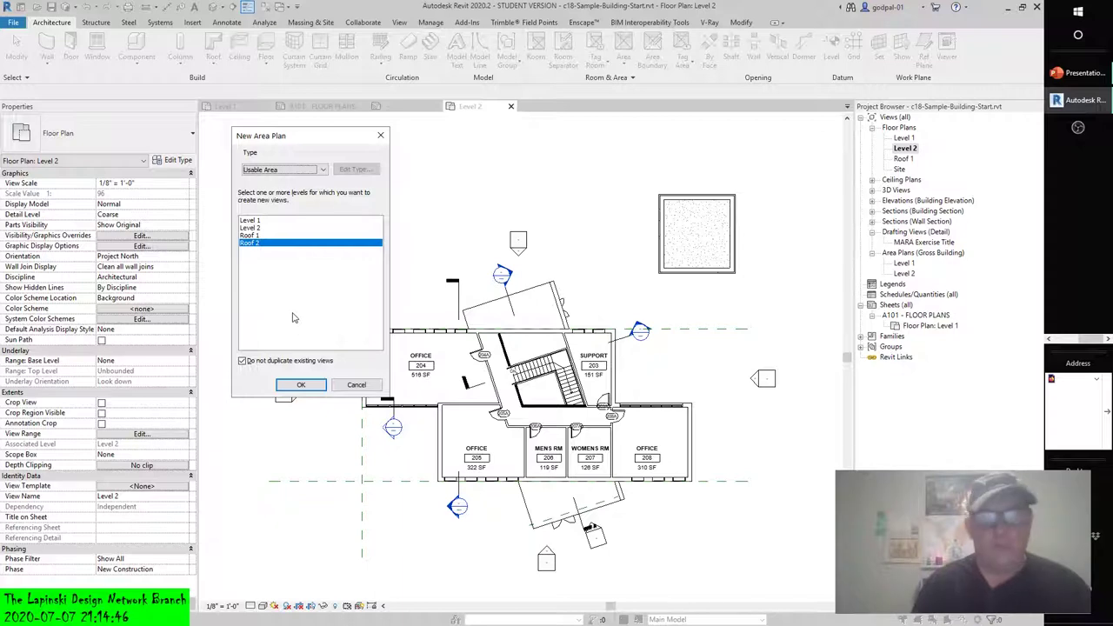
# Create Usable Area plans for Level 1 and Level 2 with Do not duplicate existing views turned off
pyautogui.click(250, 220)
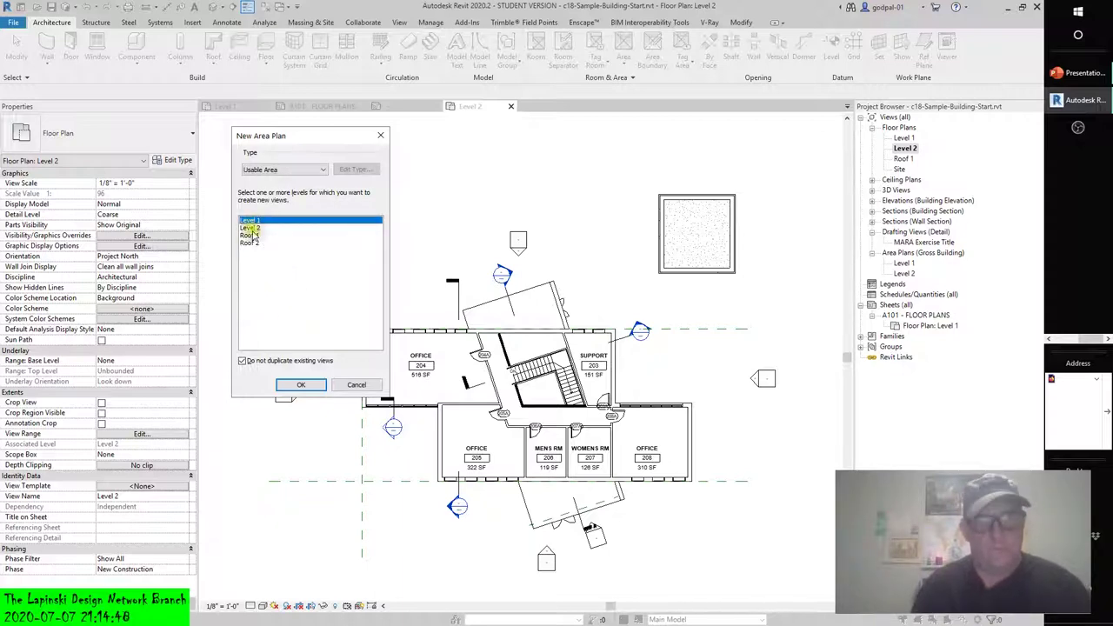
pyautogui.keyDown('ctrl'); pyautogui.click(251, 235); pyautogui.keyUp('ctrl')
pyautogui.keyDown('ctrl'); pyautogui.click(250, 235); pyautogui.keyUp('ctrl')
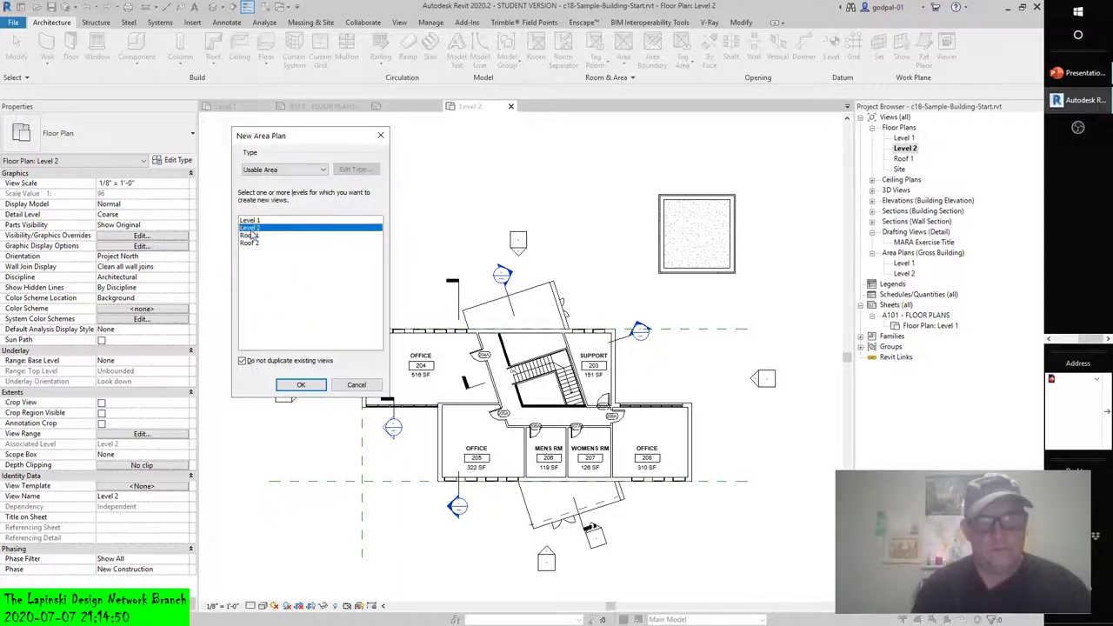
pyautogui.keyDown('ctrl'); pyautogui.click(250, 227); pyautogui.keyUp('ctrl')
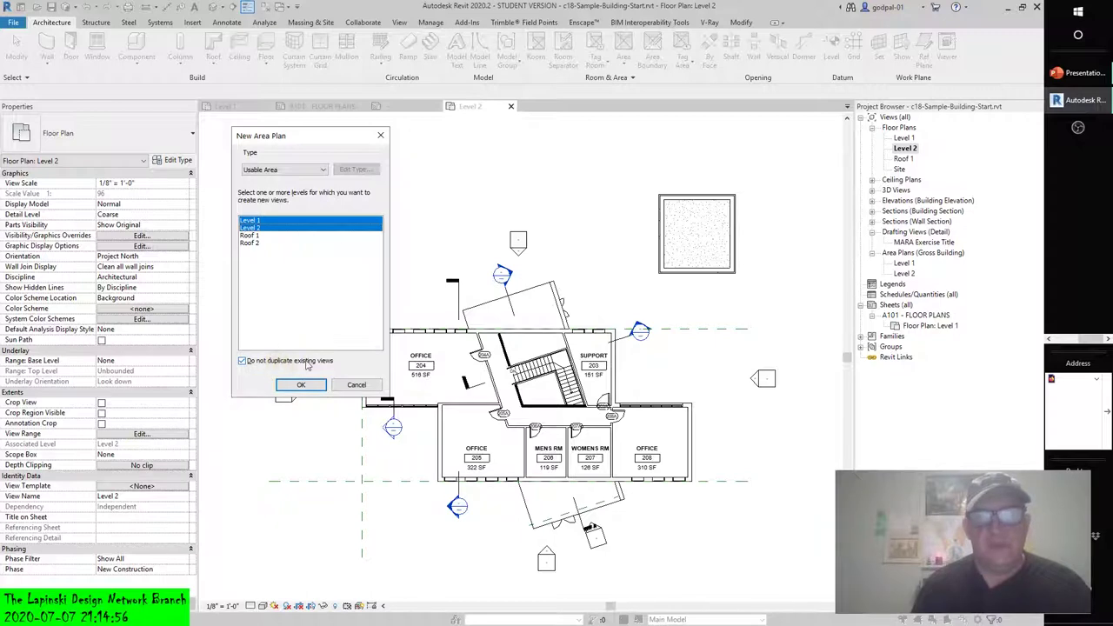
pyautogui.click(244, 361)
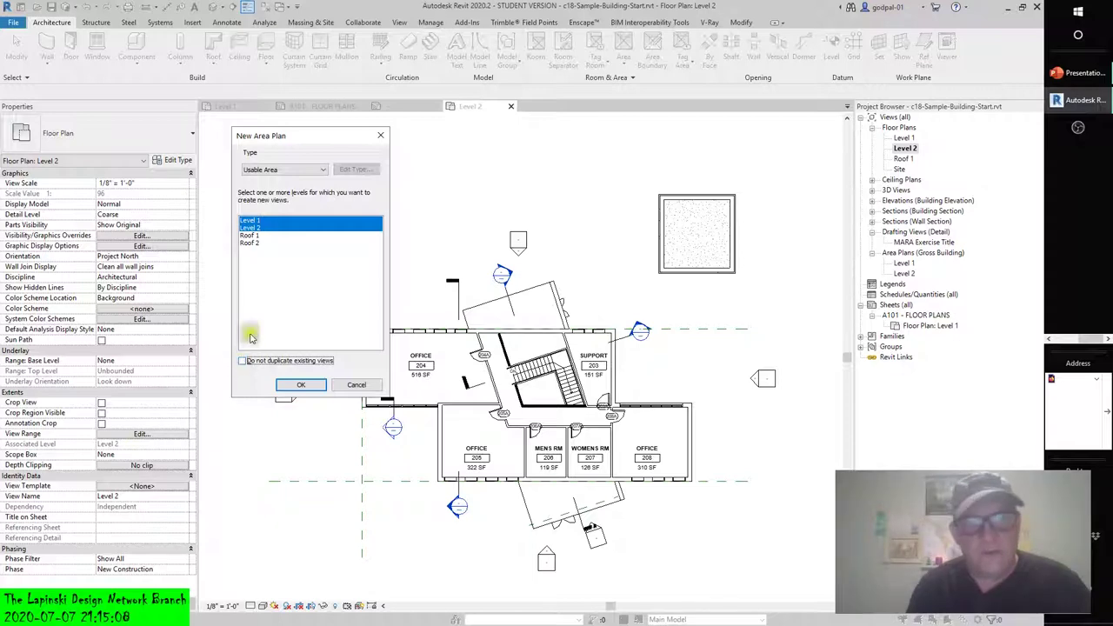
pyautogui.click(300, 383)
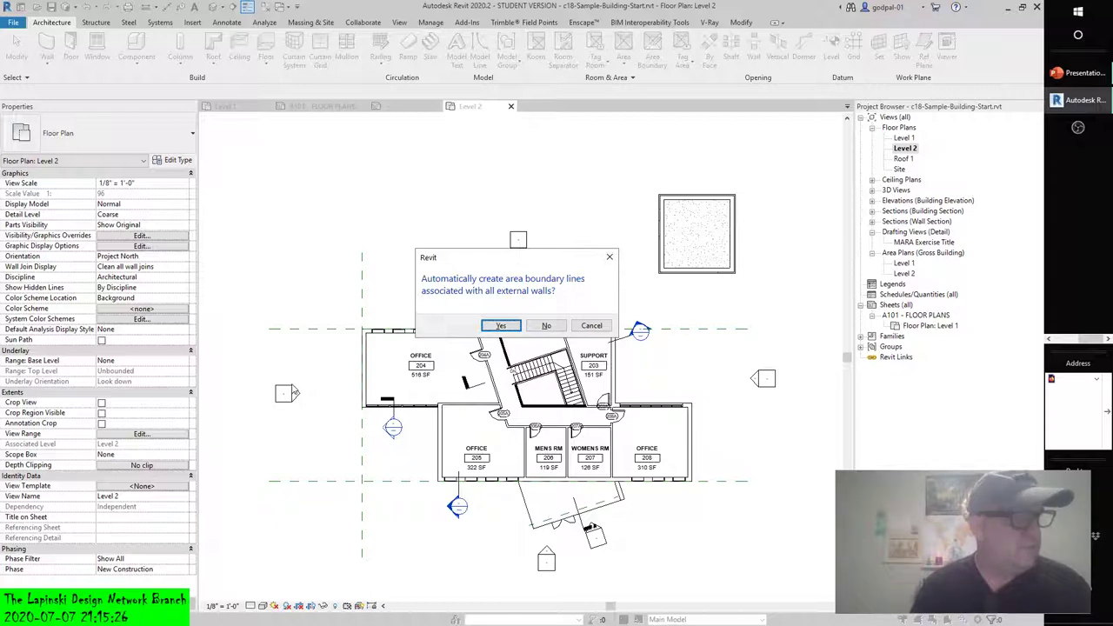
# Accept automatic area boundary lines associated with all external walls for both new Usable Area plans
pyautogui.click(492, 327)
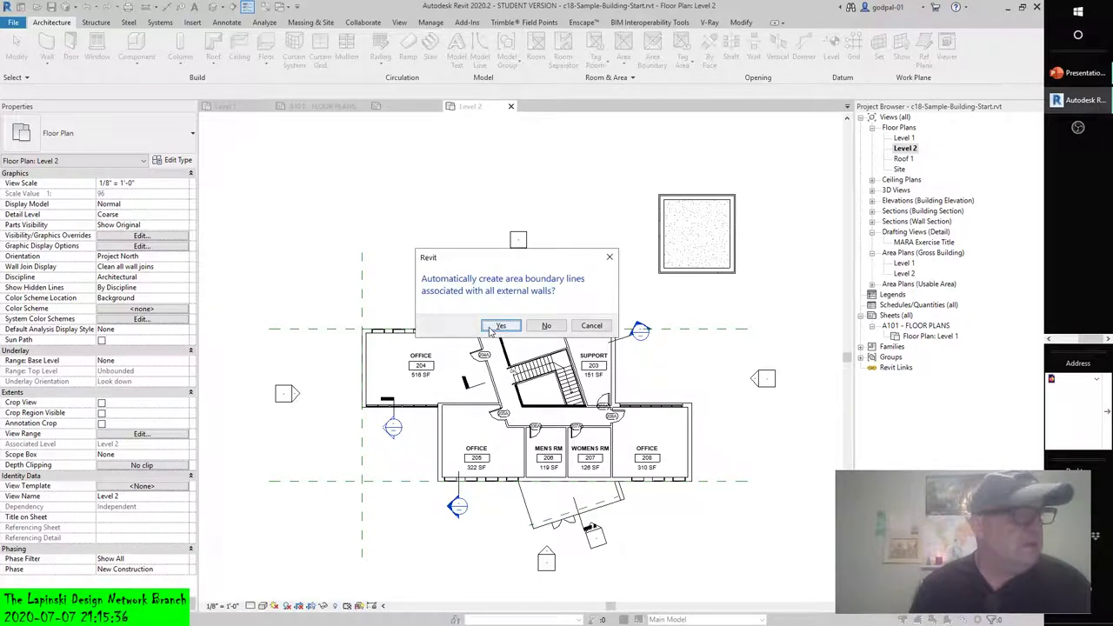
pyautogui.click(497, 327)
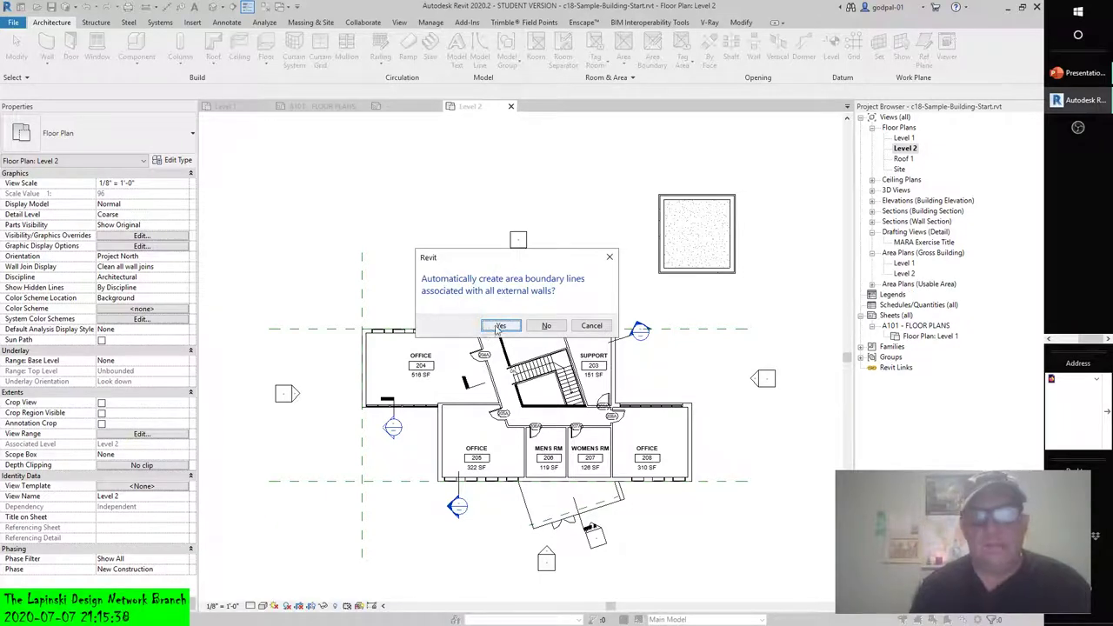
pyautogui.click(499, 326)
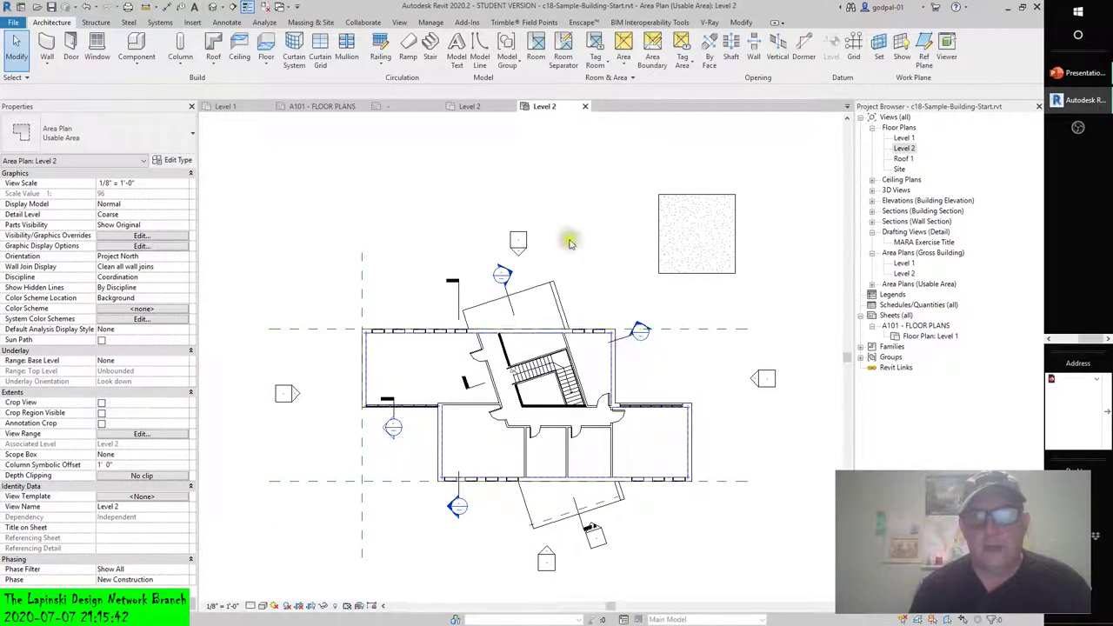
# Undo the creation of the Level 1 and Level 2 Usable Area plans
pyautogui.click(908, 253)
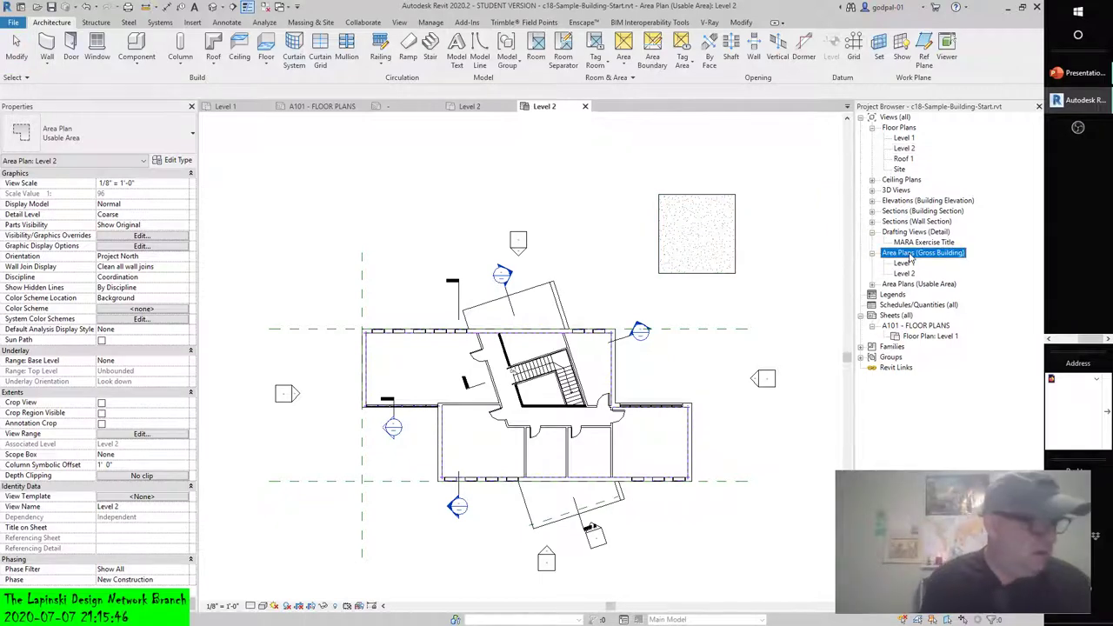
pyautogui.click(86, 7)
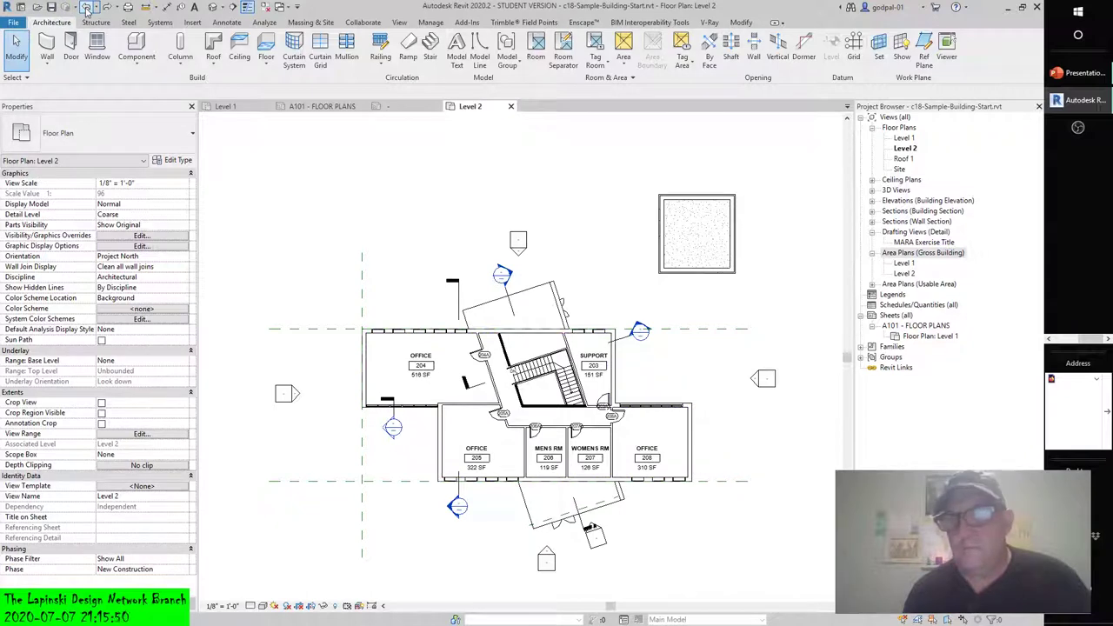
pyautogui.click(86, 7)
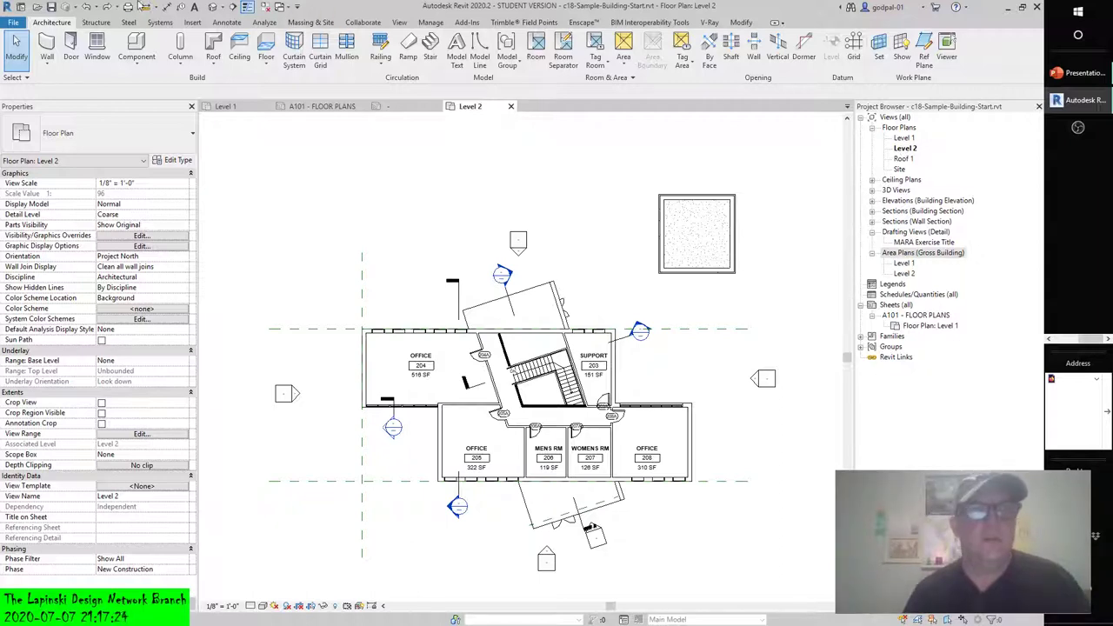
# Redo the creation of both Usable Area plans and expand their group in the project's view list
pyautogui.click(108, 7)
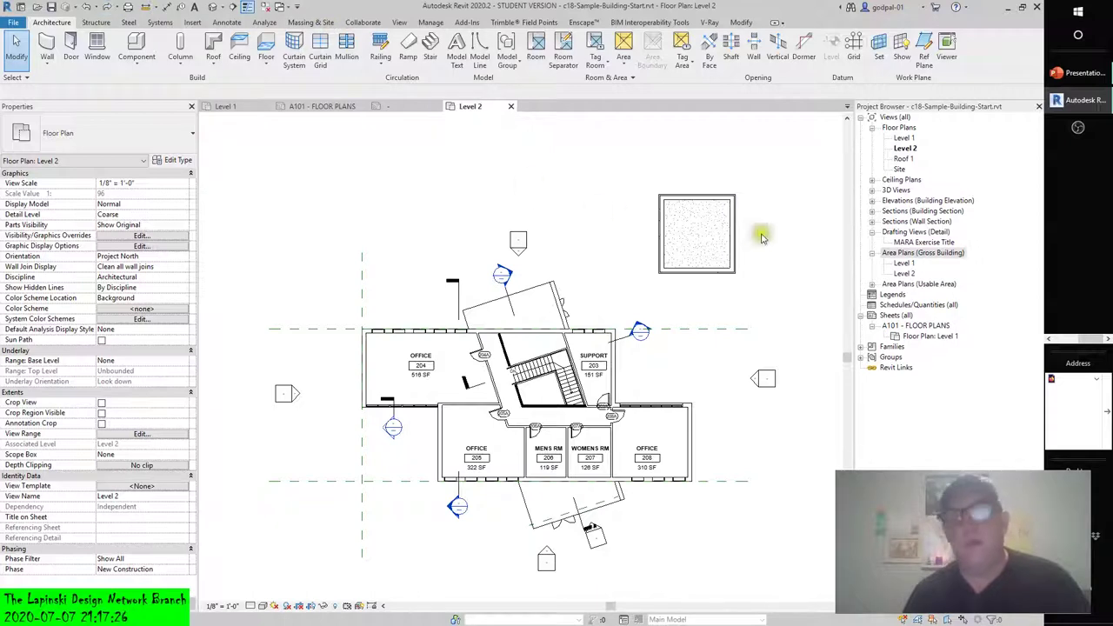
pyautogui.click(872, 285)
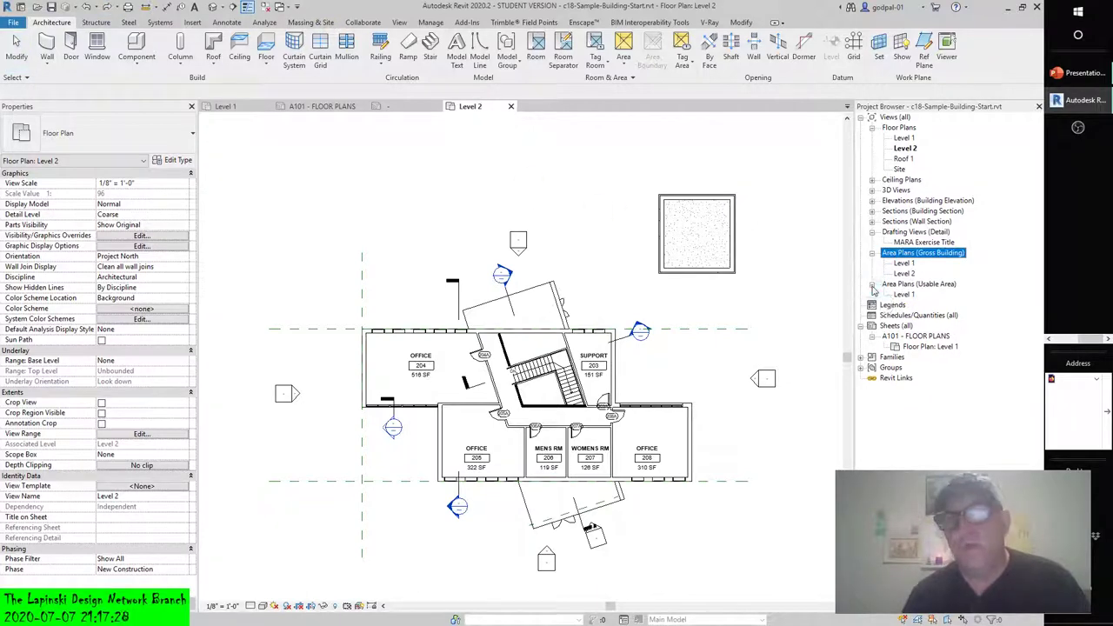
pyautogui.click(904, 295)
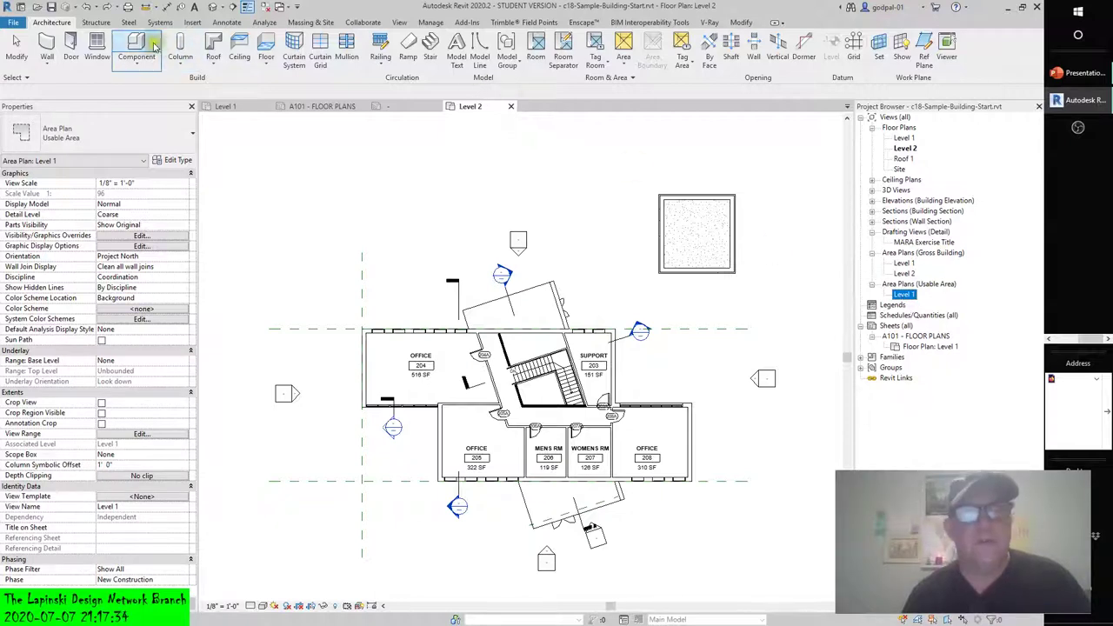
pyautogui.click(108, 7)
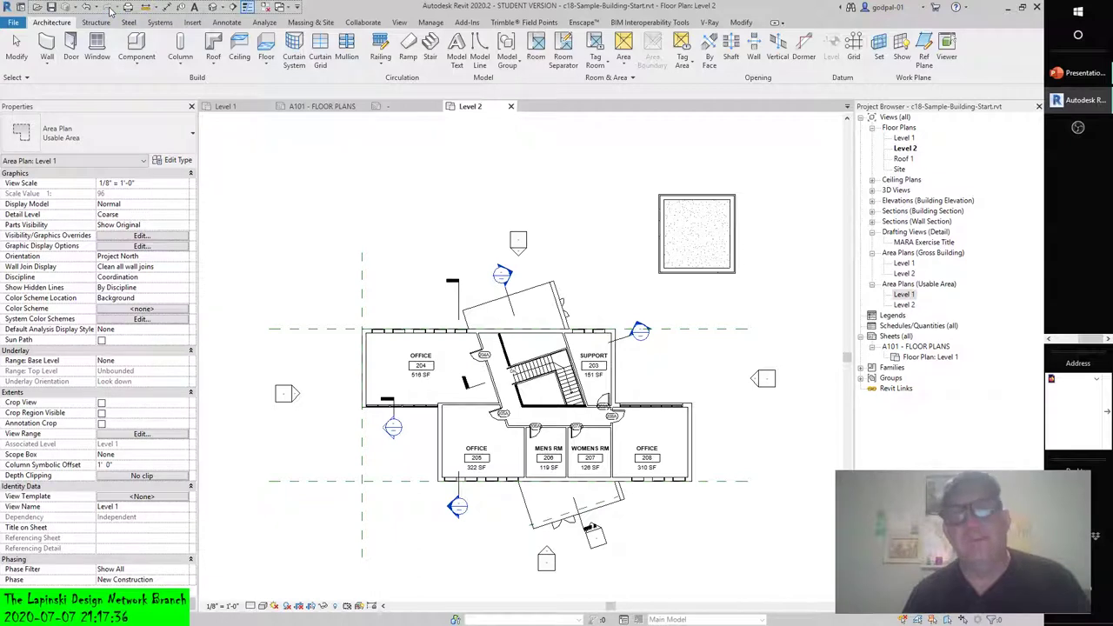
# Open Apply View Template for the Level 1 and Level 2 Usable Area plans together
pyautogui.click(905, 294)
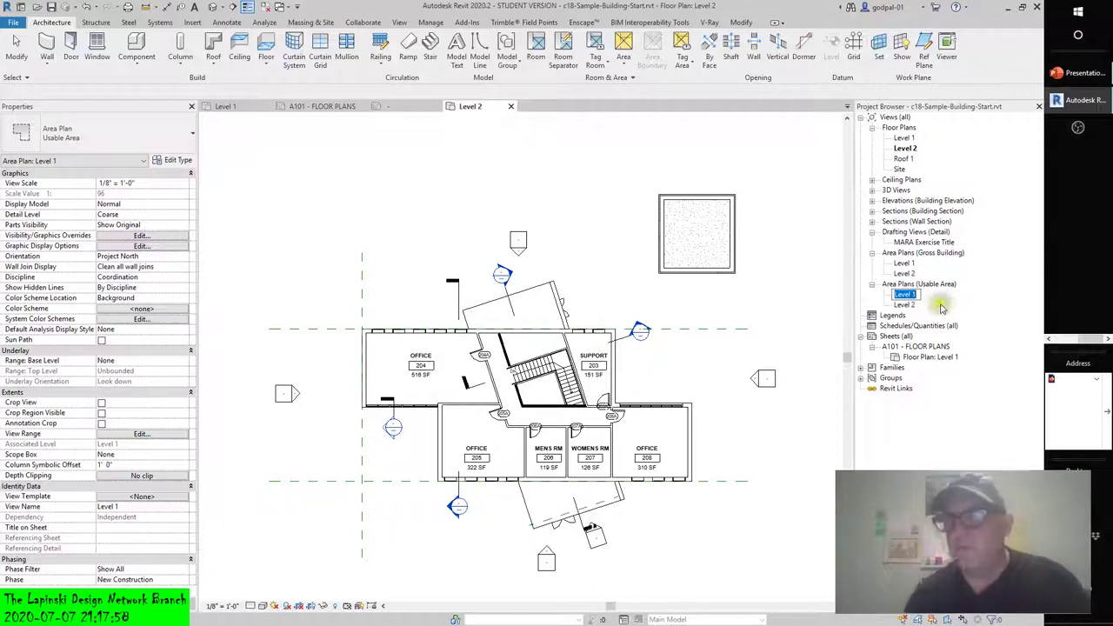
pyautogui.click(904, 305)
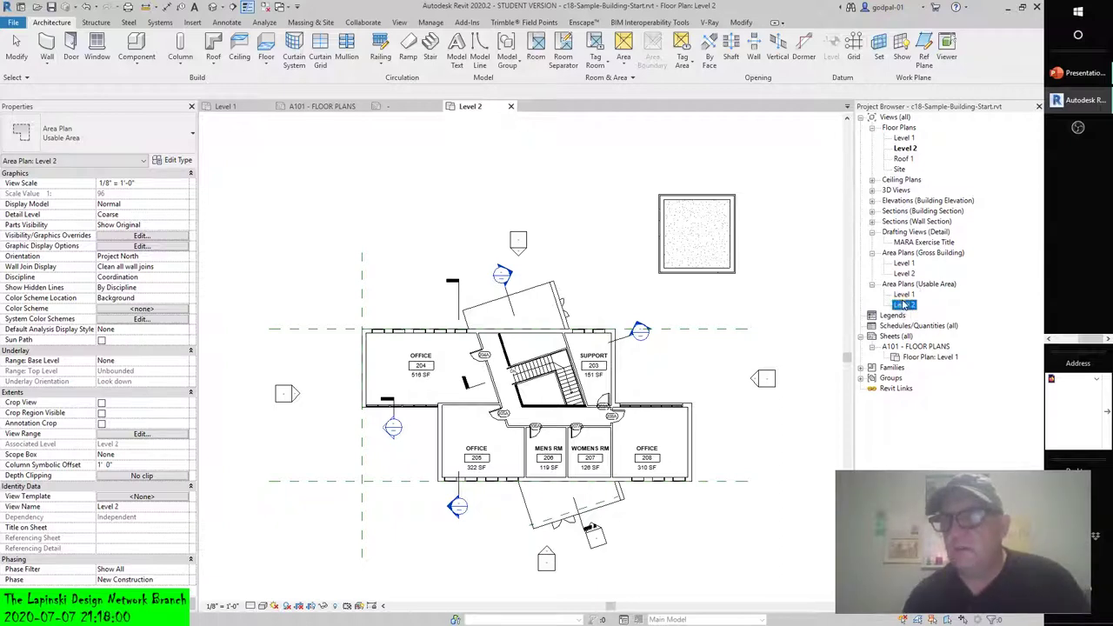
pyautogui.keyDown('ctrl'); pyautogui.click(904, 295); pyautogui.keyUp('ctrl')
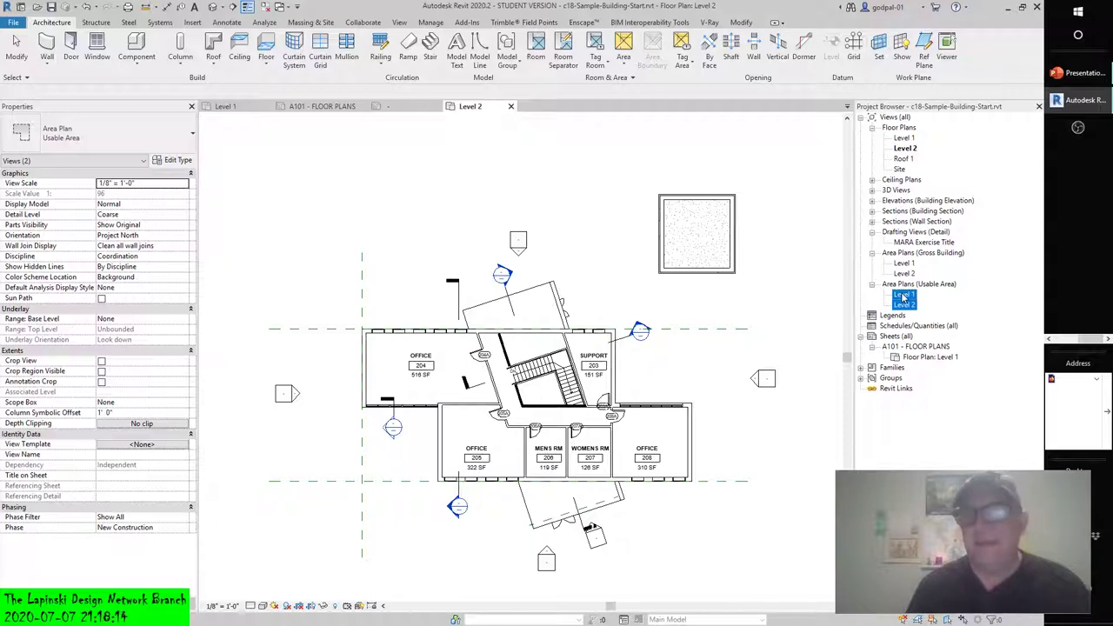
pyautogui.rightClick(904, 298)
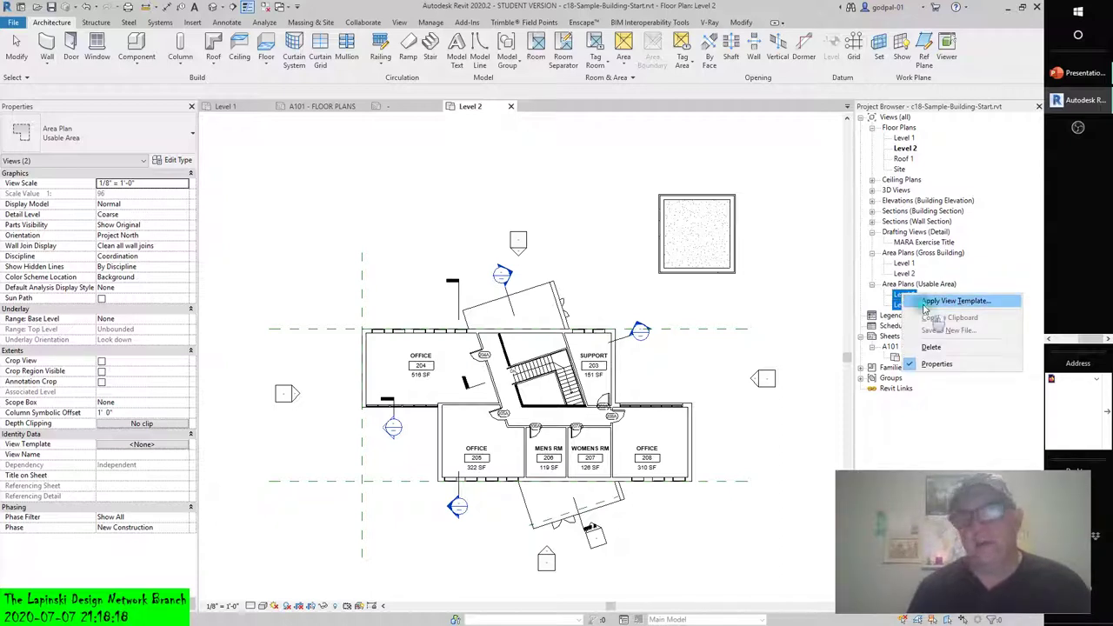
pyautogui.click(926, 301)
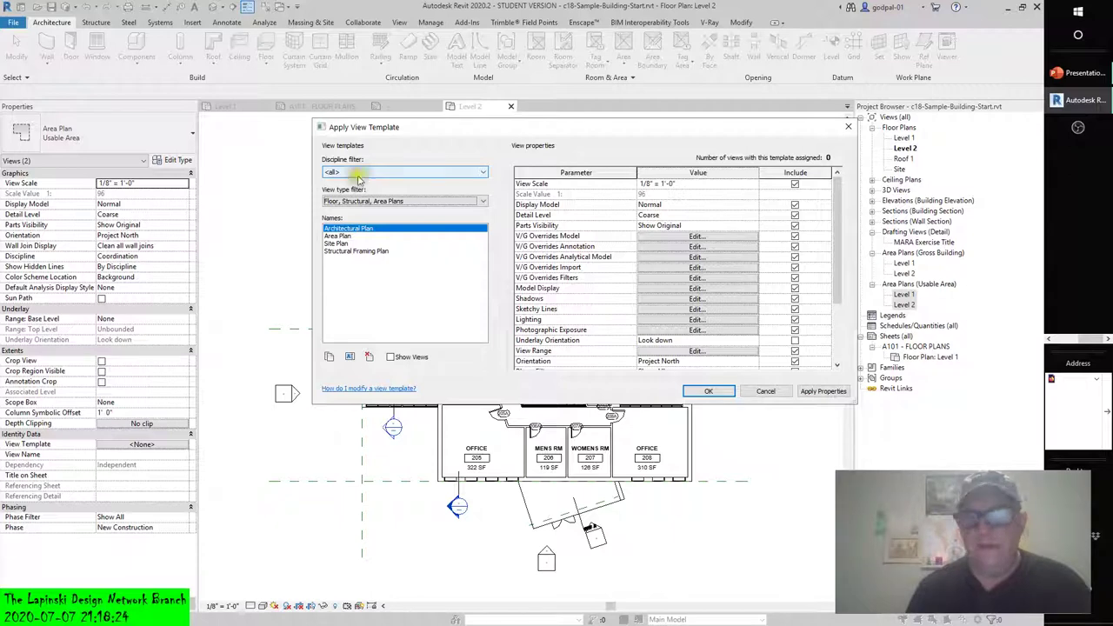
# Set the view type filter to <all> and select the Area Plan view template
pyautogui.click(354, 203)
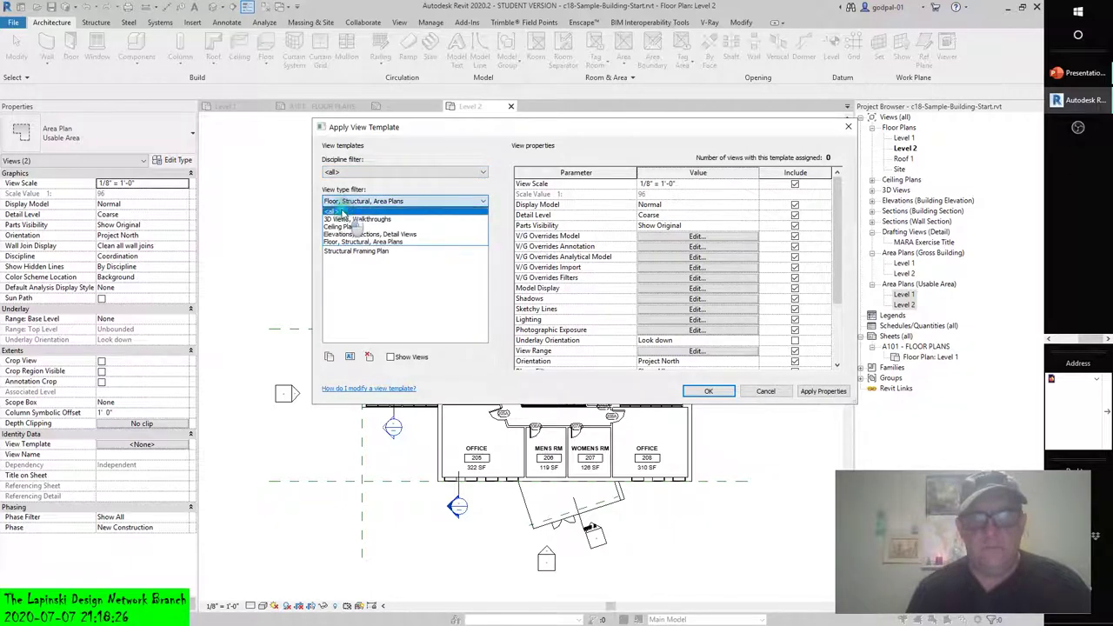
pyautogui.click(343, 211)
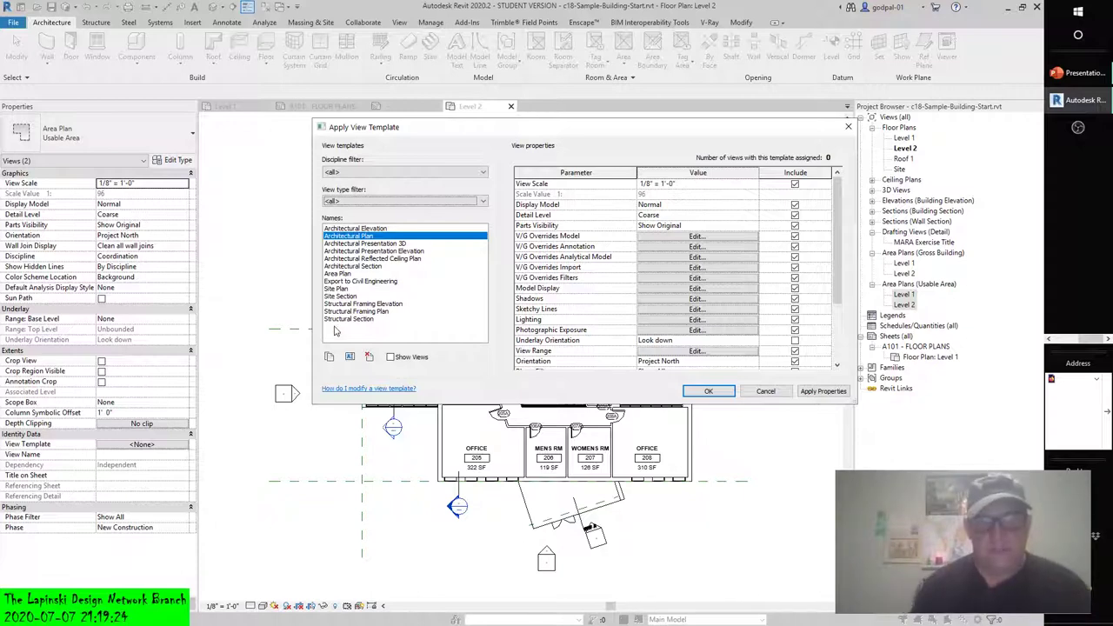
pyautogui.click(337, 274)
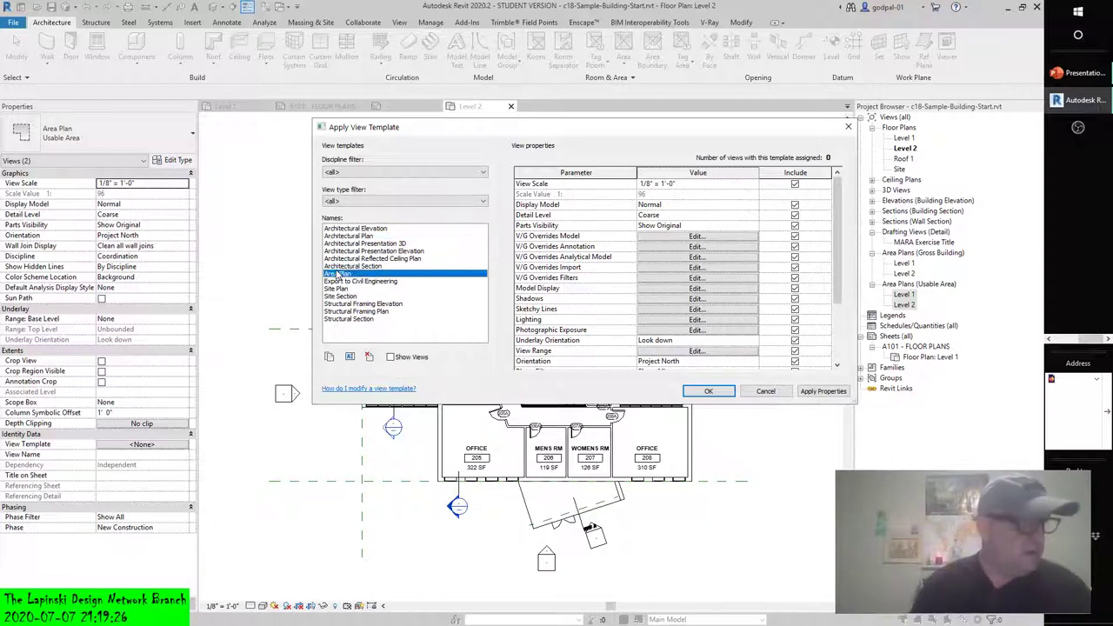
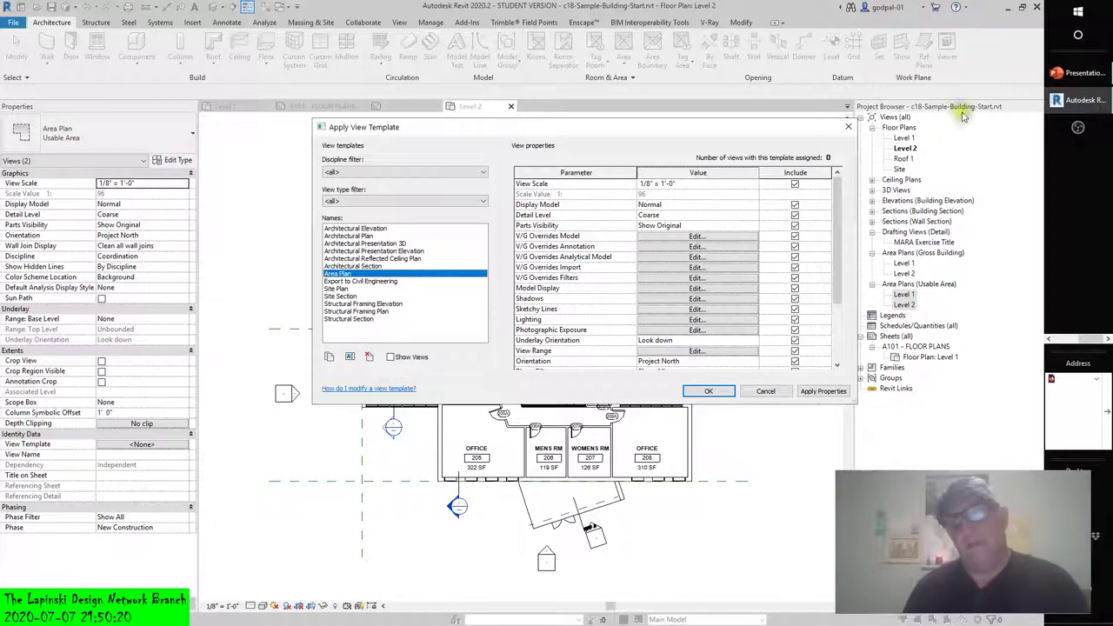
pyautogui.click(1063, 347)
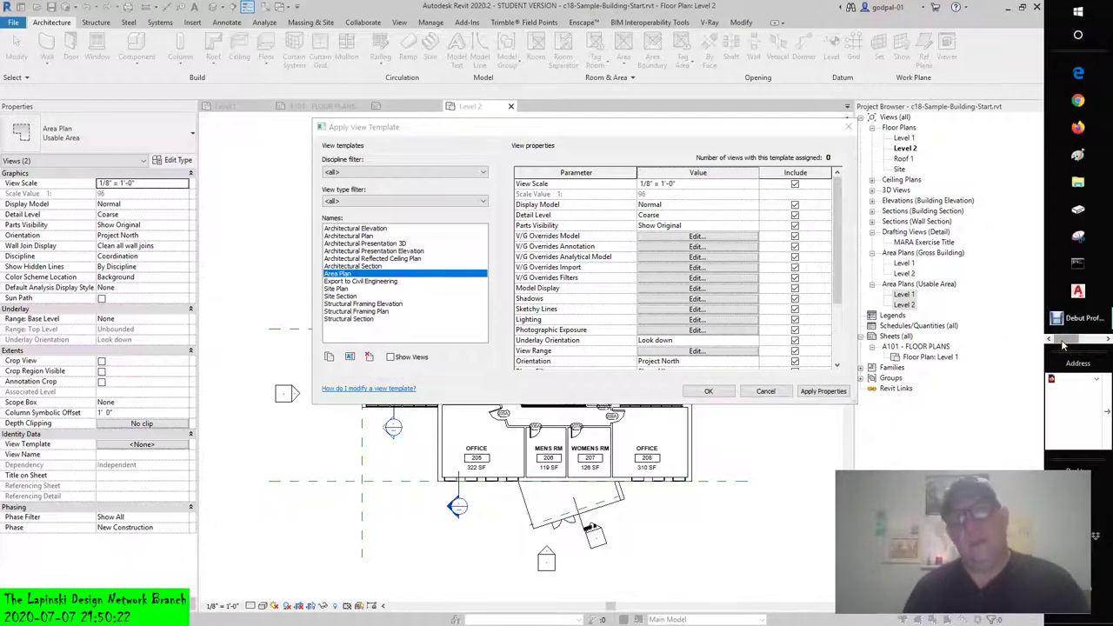
pyautogui.click(1076, 319)
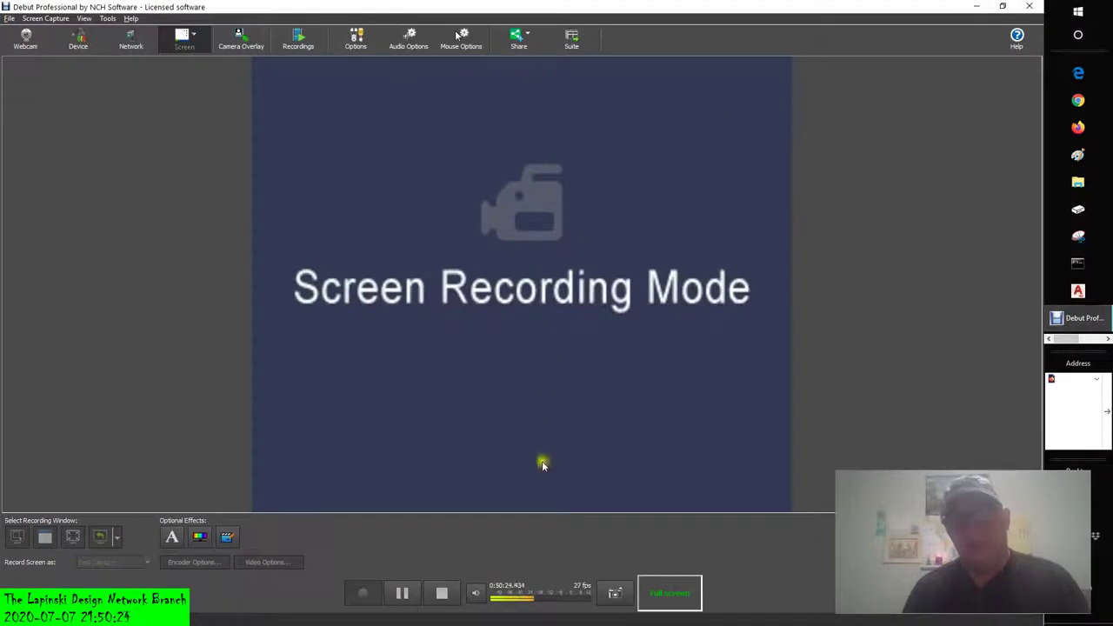